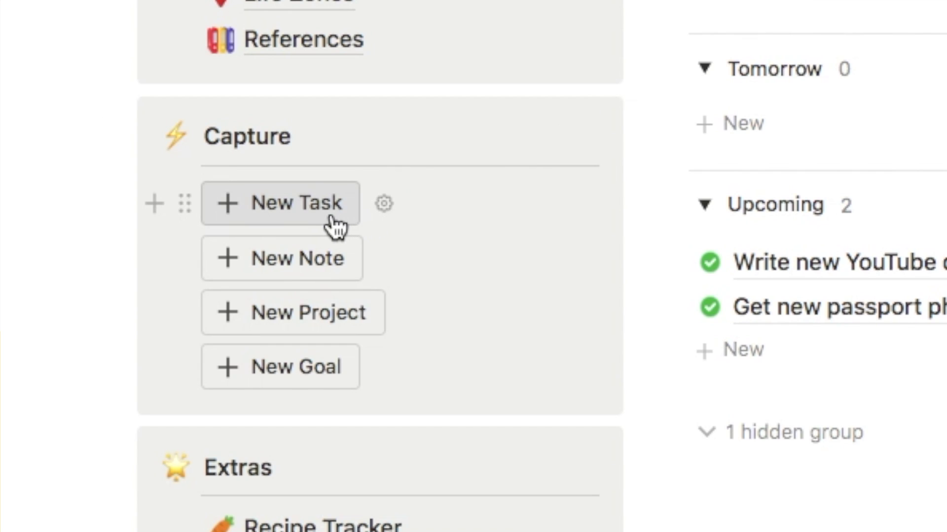
Name the new task as a call to the contact and set its due date to today in the Task Inbox.
type("Call Jim")
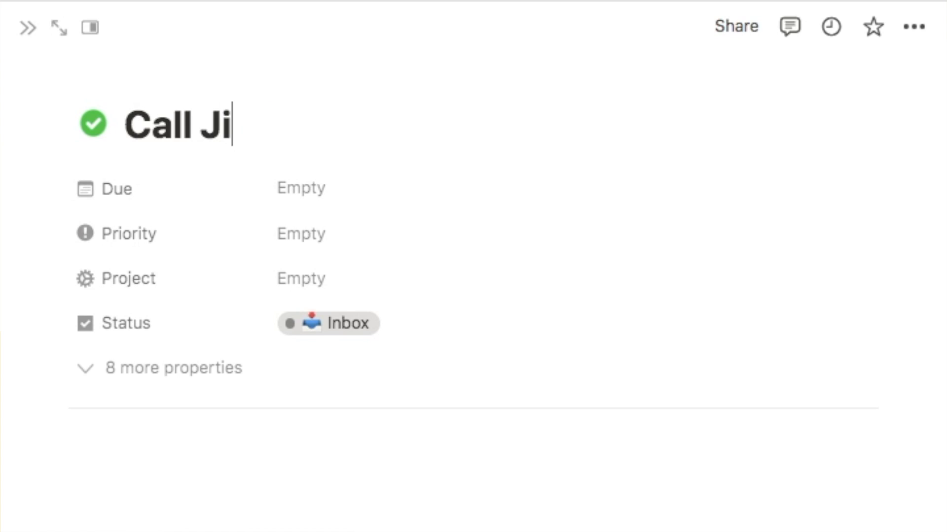
left_click(26, 30)
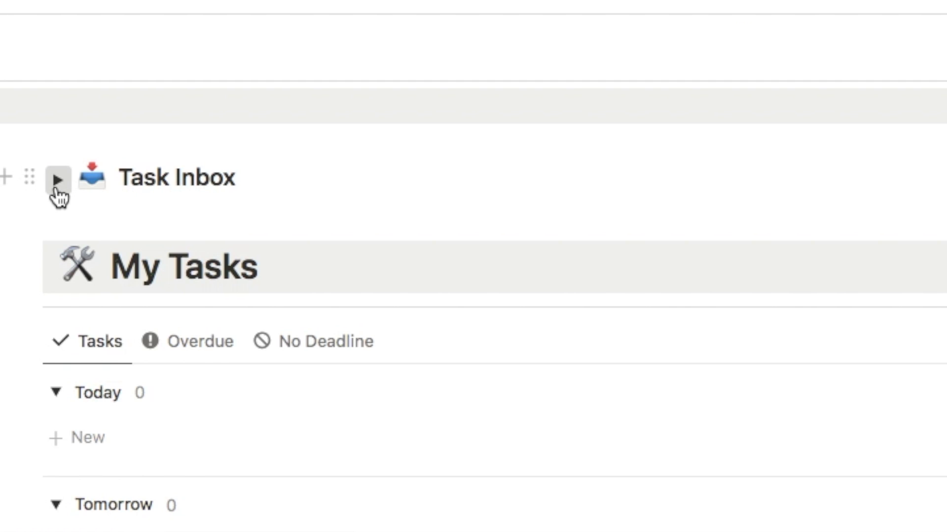
left_click(56, 192)
left_click(526, 315)
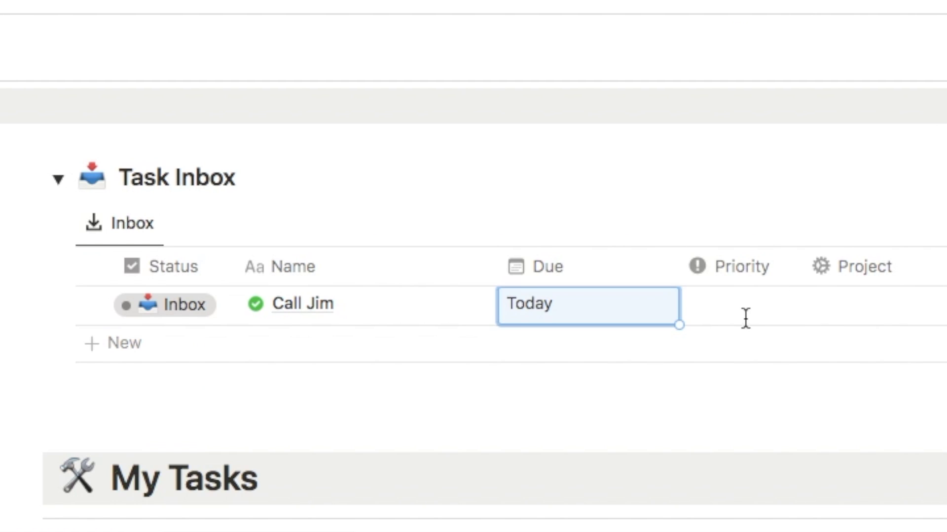
left_click(746, 316)
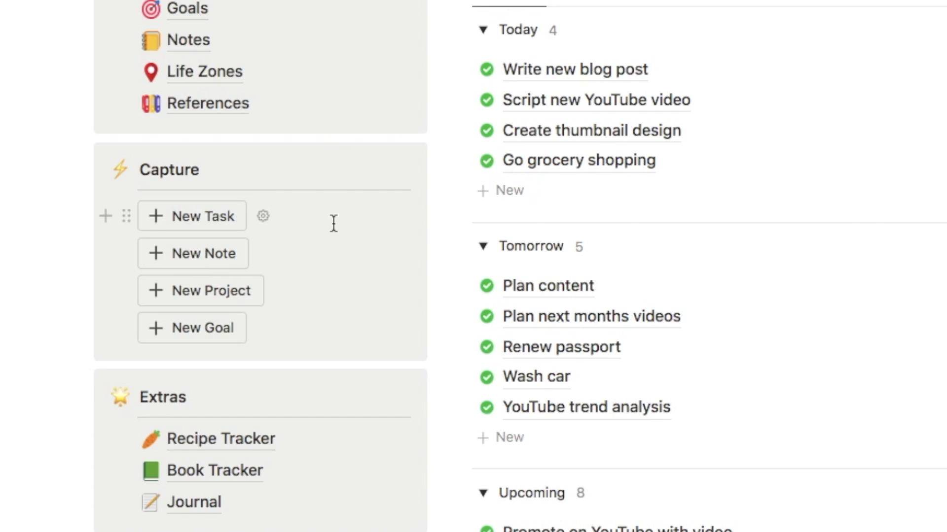
Capture a new task titled as a reply to the contact's email and return to the dashboard.
left_click(197, 229)
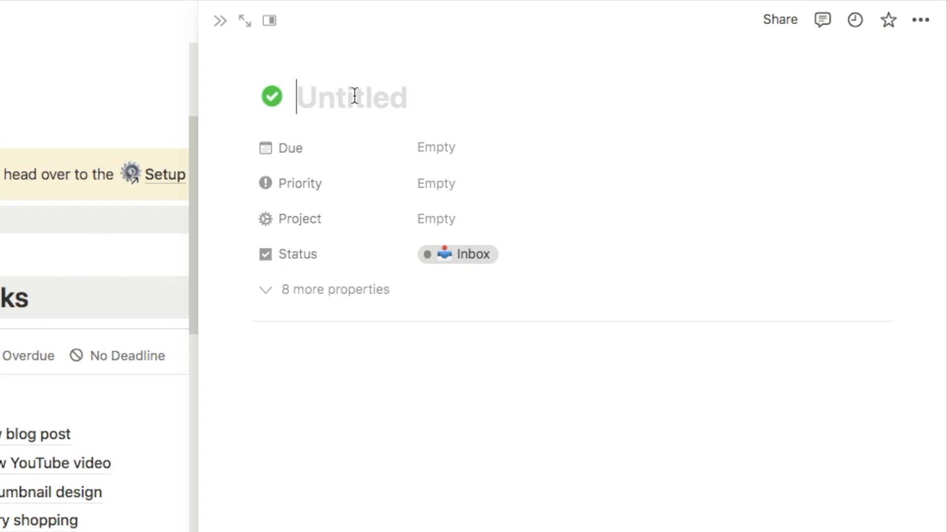
type("Reply to J")
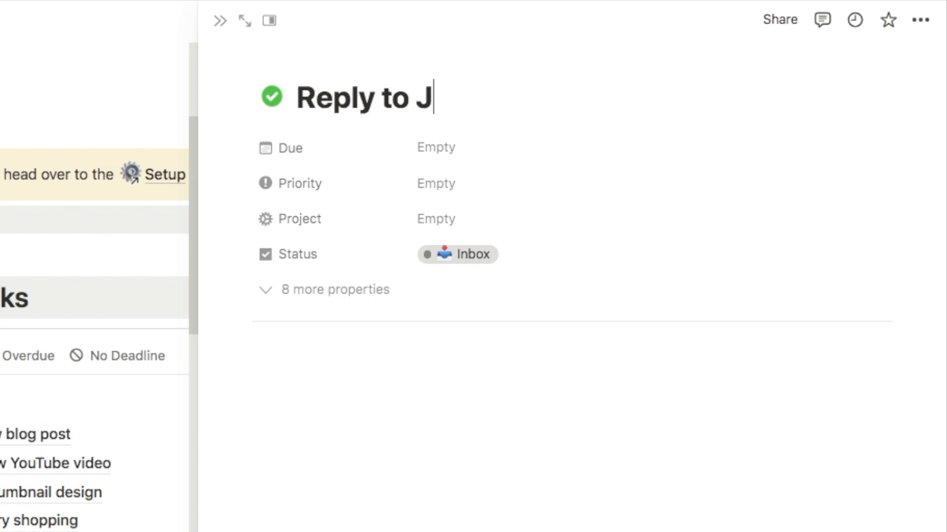
type("im’s email")
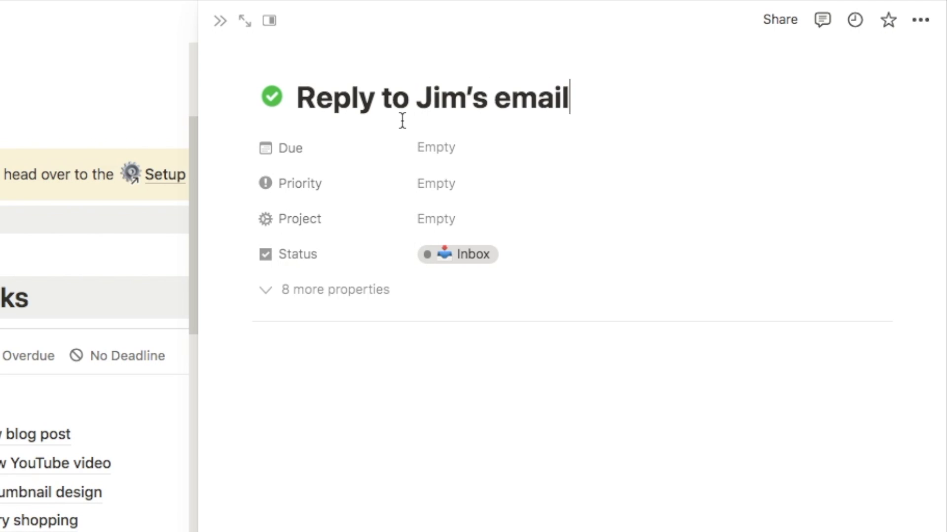
left_click(220, 21)
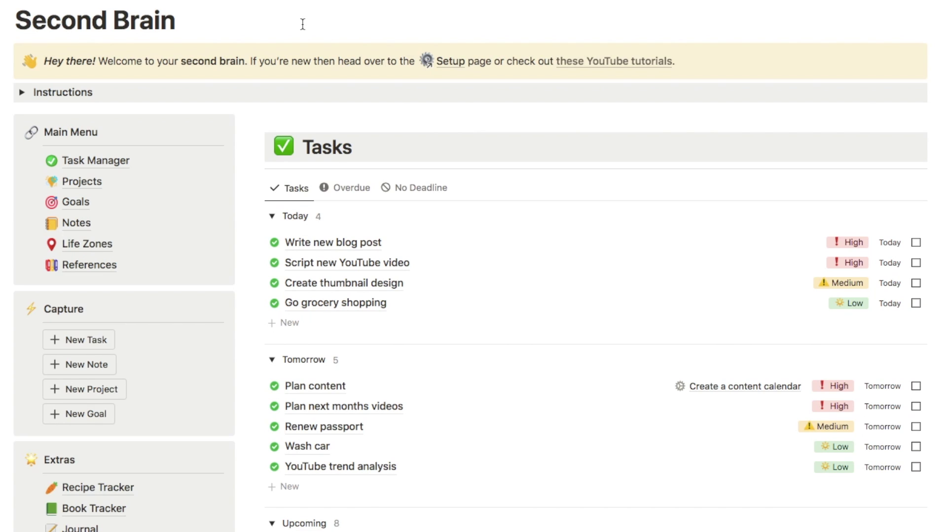
Expand the Task Inbox in the Task Manager and set the email reply task's due date to today.
left_click(101, 168)
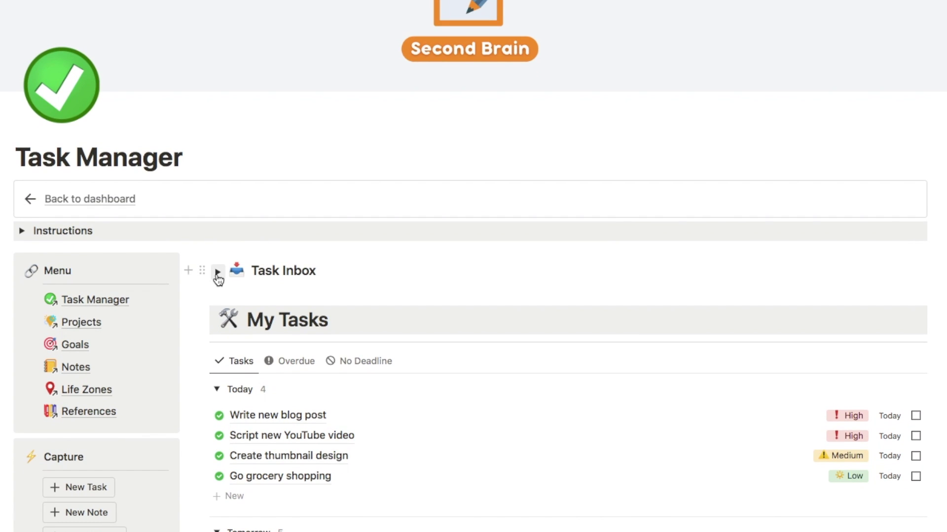
left_click(218, 272)
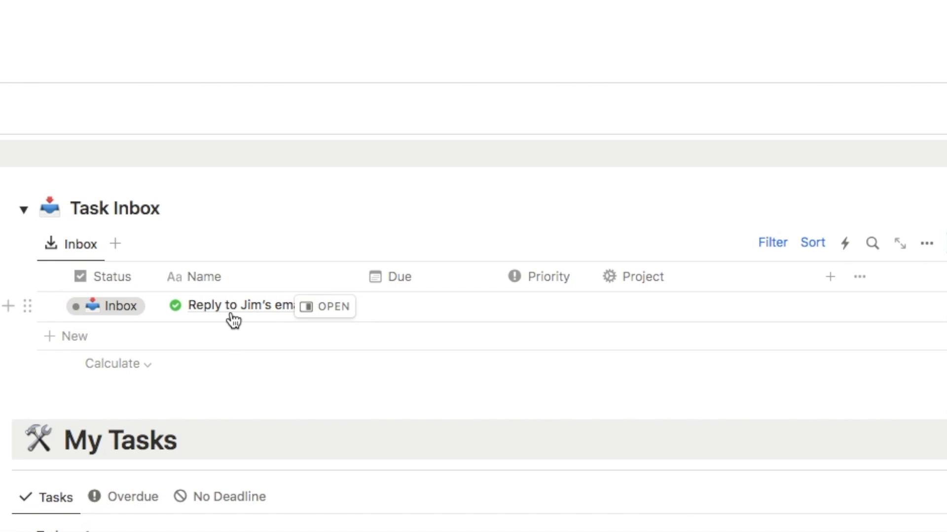
scroll(229, 355, "down", 2)
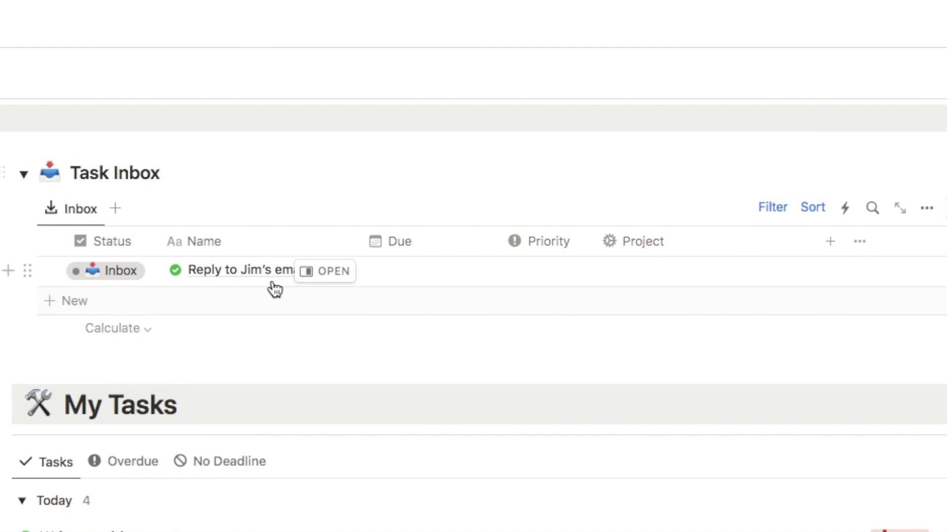
left_click(414, 281)
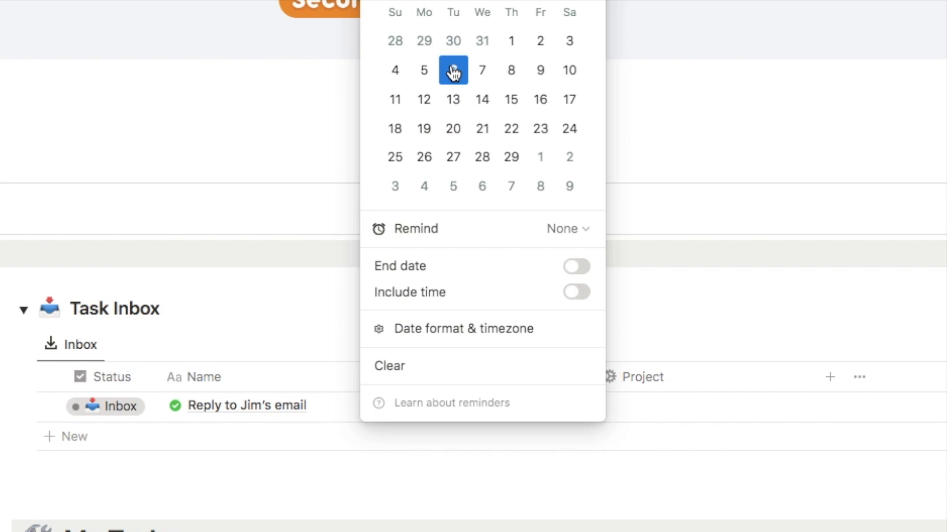
left_click(536, 412)
Set the email reply task's priority to Medium and its status to Processed.
left_click(535, 406)
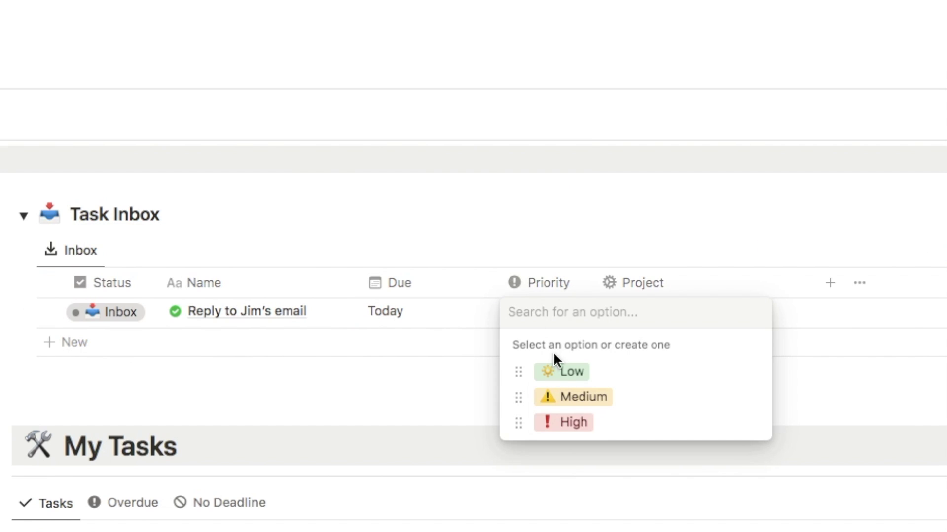
left_click(576, 399)
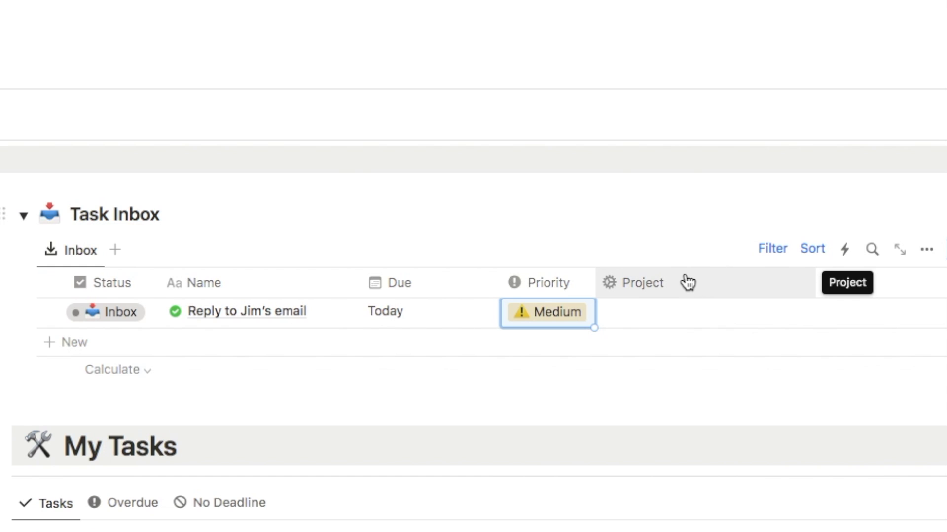
left_click(681, 360)
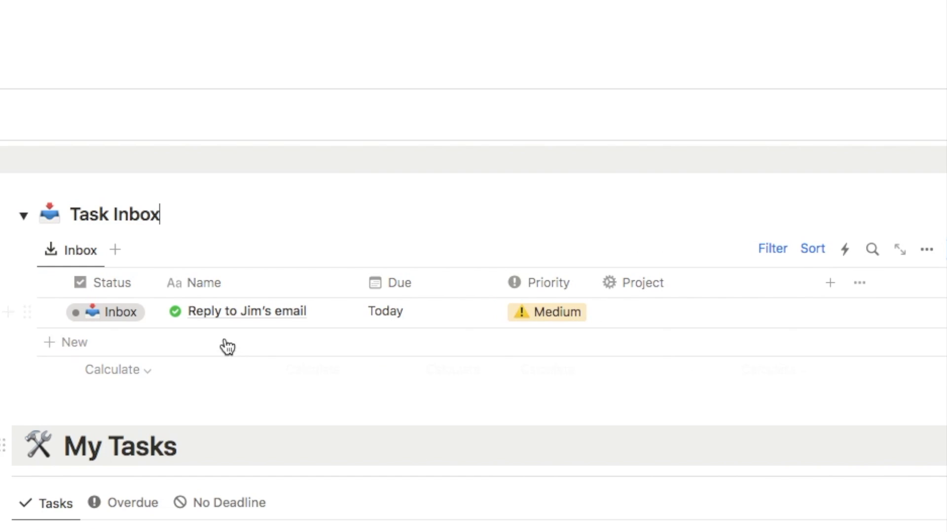
left_click(97, 316)
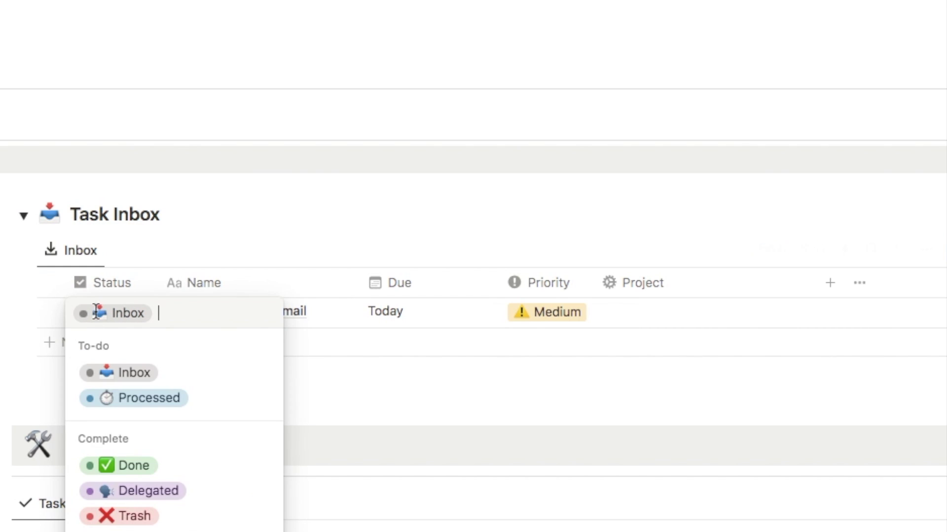
left_click(146, 408)
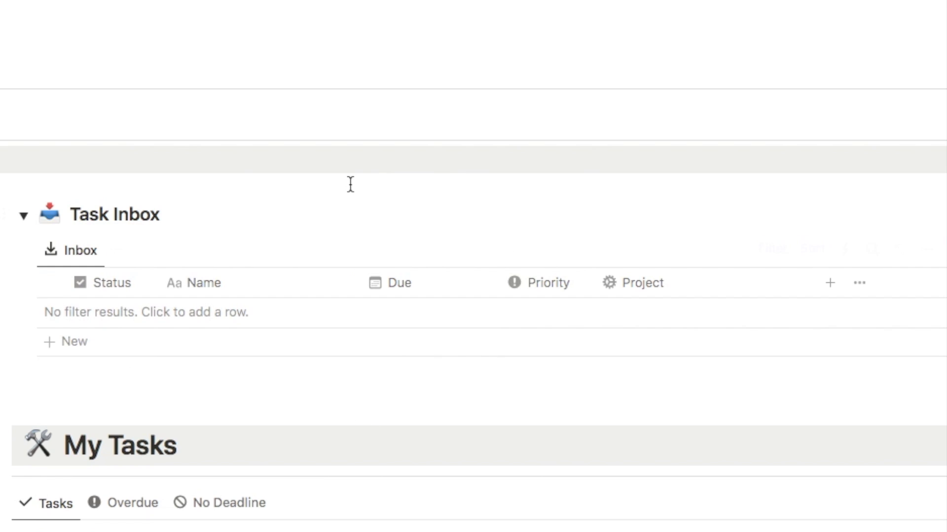
Collapse the Task Inbox and mark the email reply task as complete in today's task list.
left_click(23, 215)
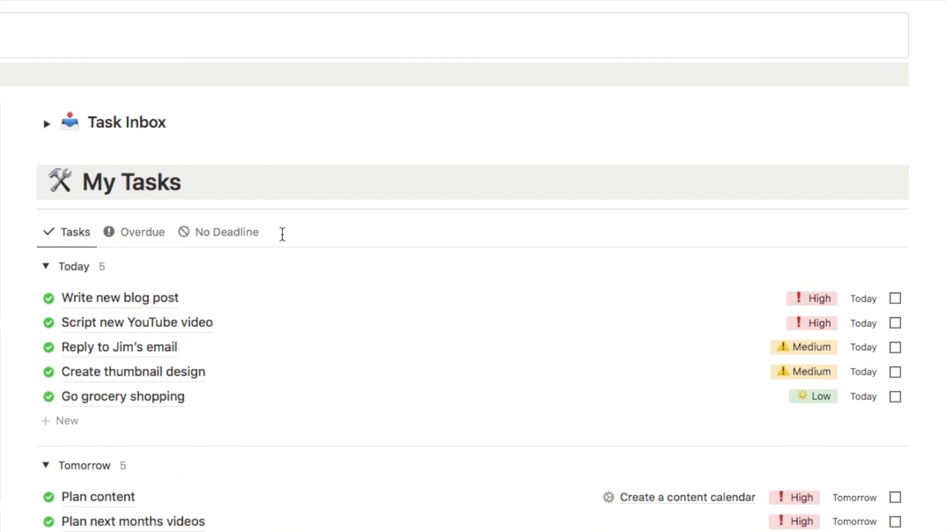
scroll(291, 340, "down", 3)
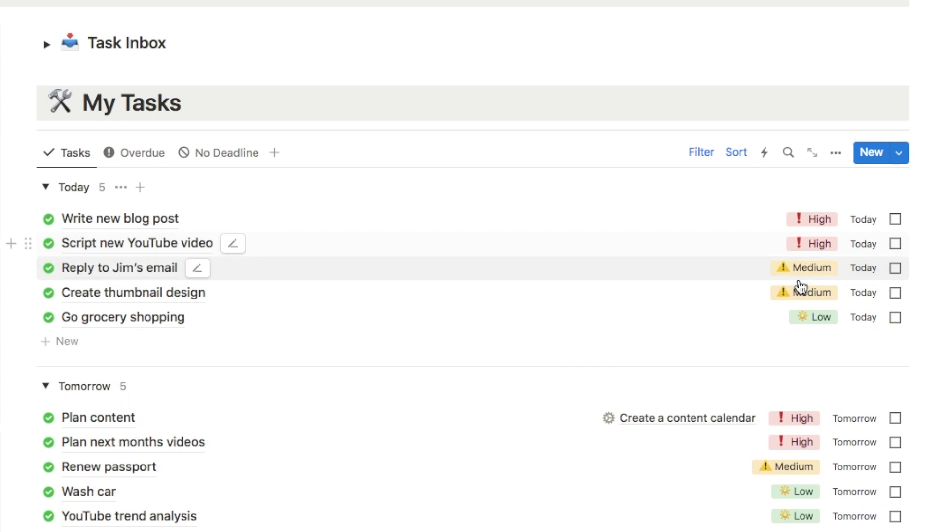
left_click(895, 268)
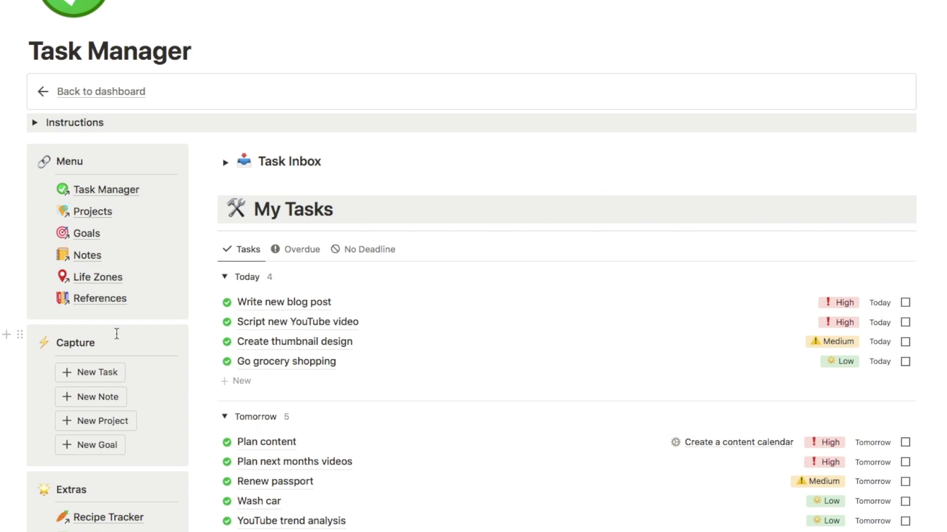
Return to the Second Brain dashboard and look through its tasks, current projects and current goals.
scroll(116, 333, "up", 5)
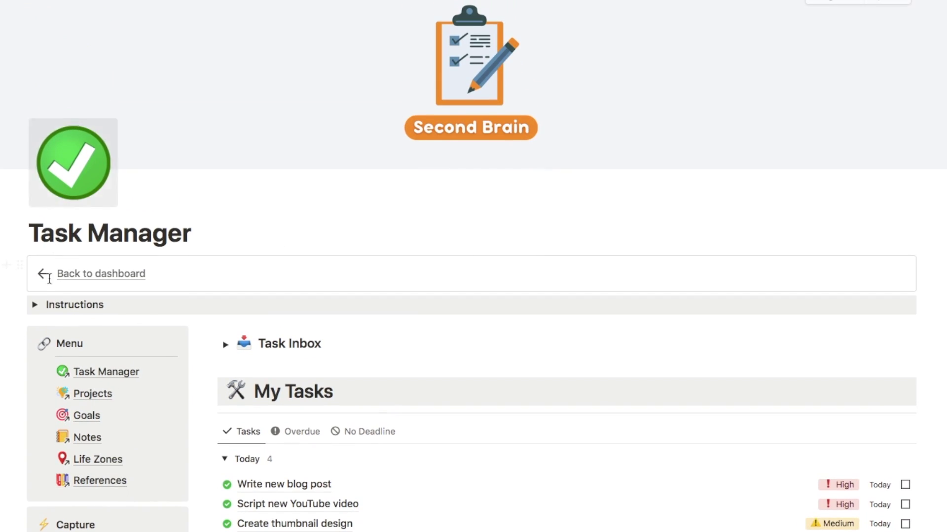
left_click(96, 279)
scroll(279, 279, "down", 5)
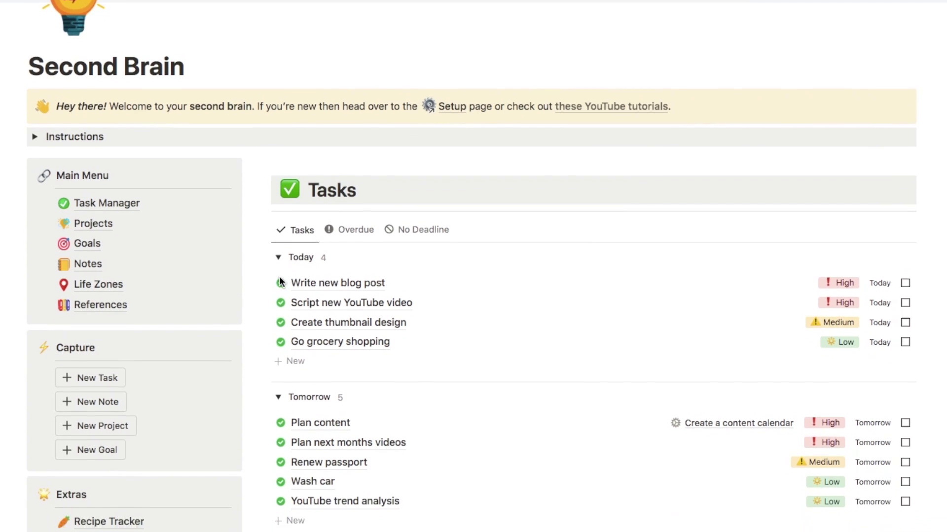
scroll(281, 282, "down", 6)
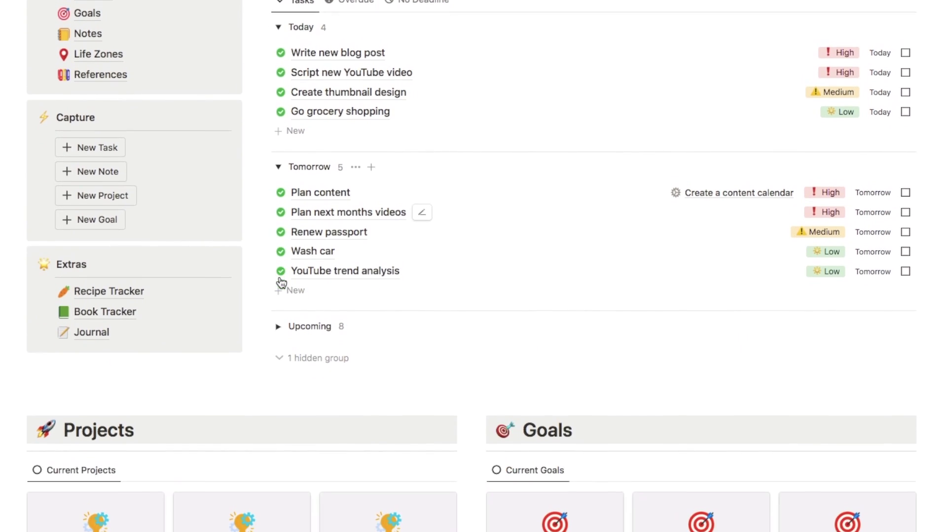
scroll(281, 283, "down", 6)
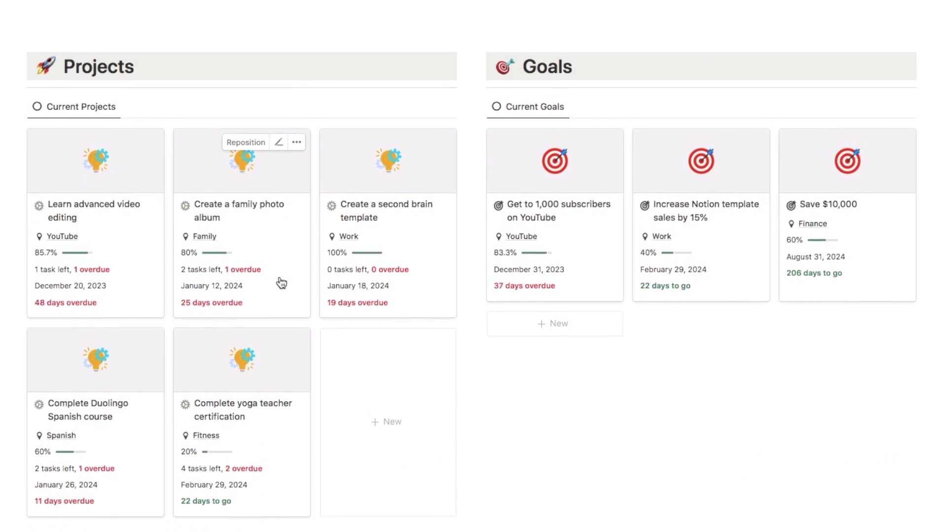
scroll(281, 278, "down", 5)
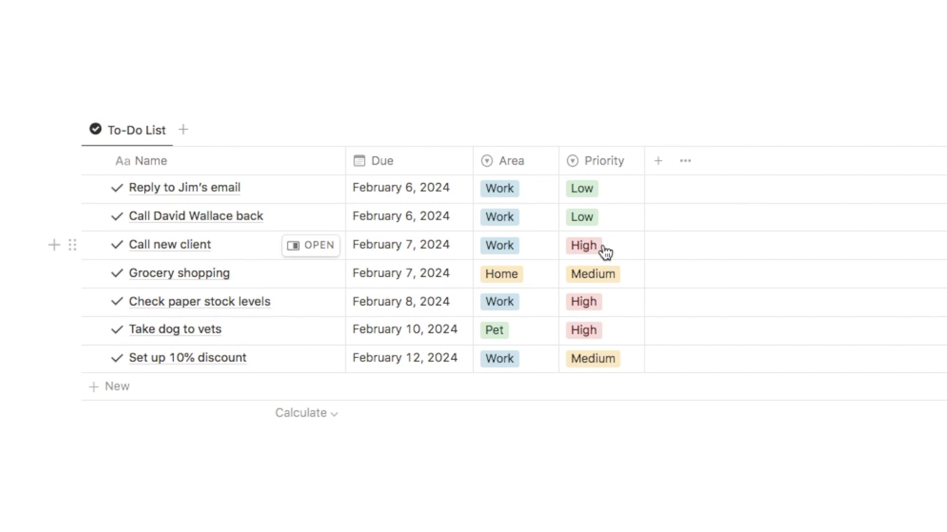
Add a Status-type property named Status to the To-Do List's task database.
scroll(477, 493, "down", 1)
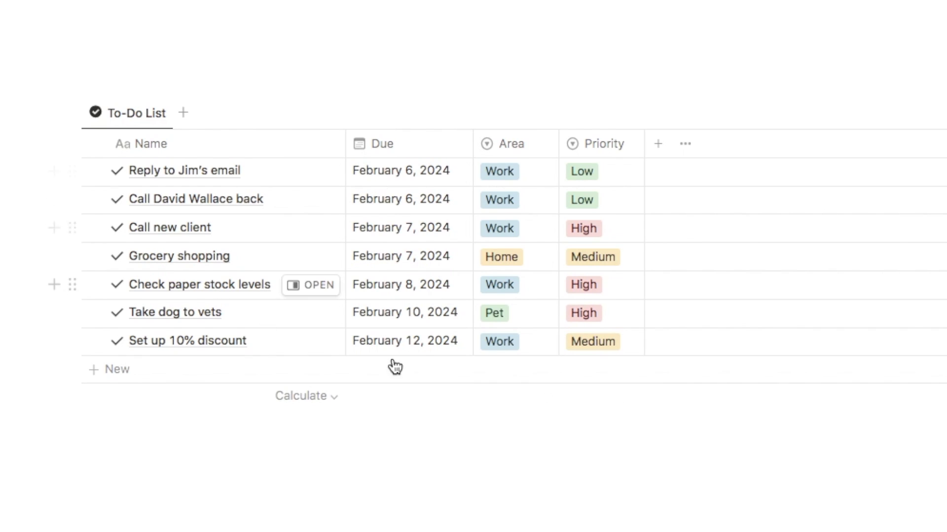
left_click(658, 150)
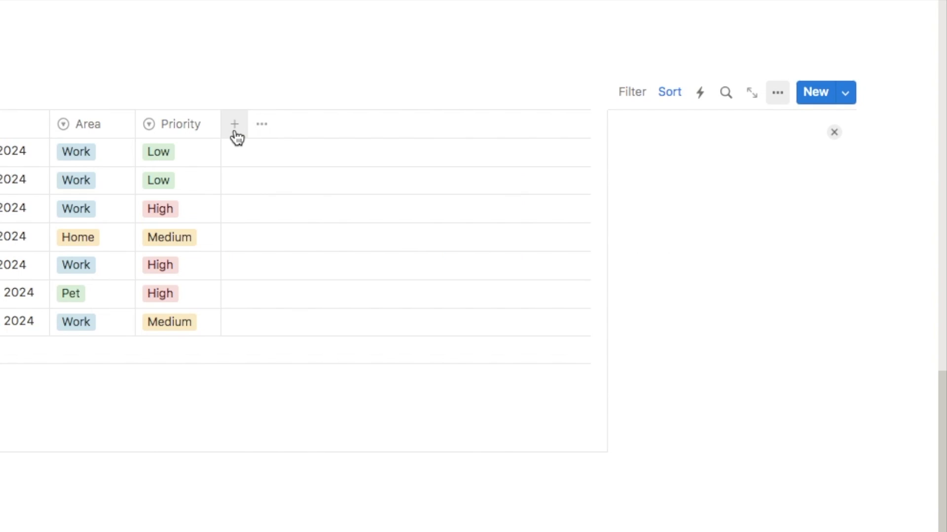
type("stat")
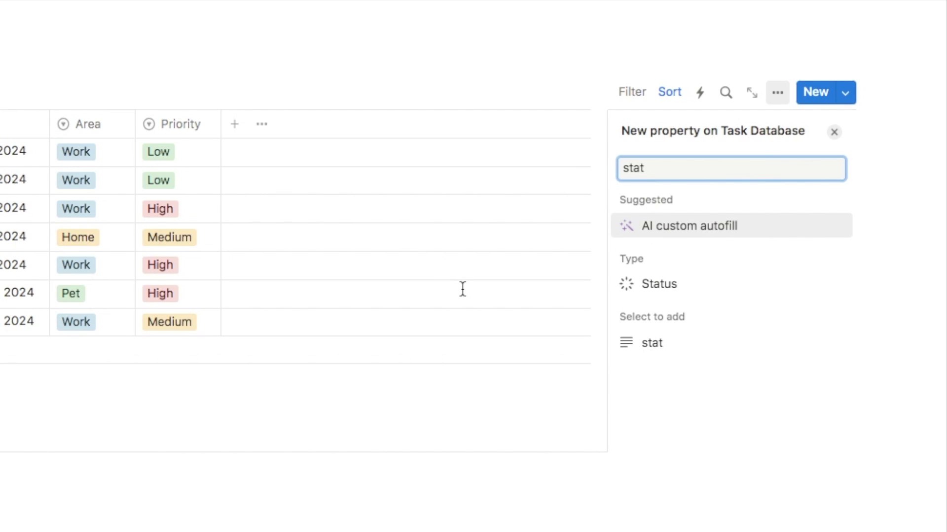
left_click(667, 286)
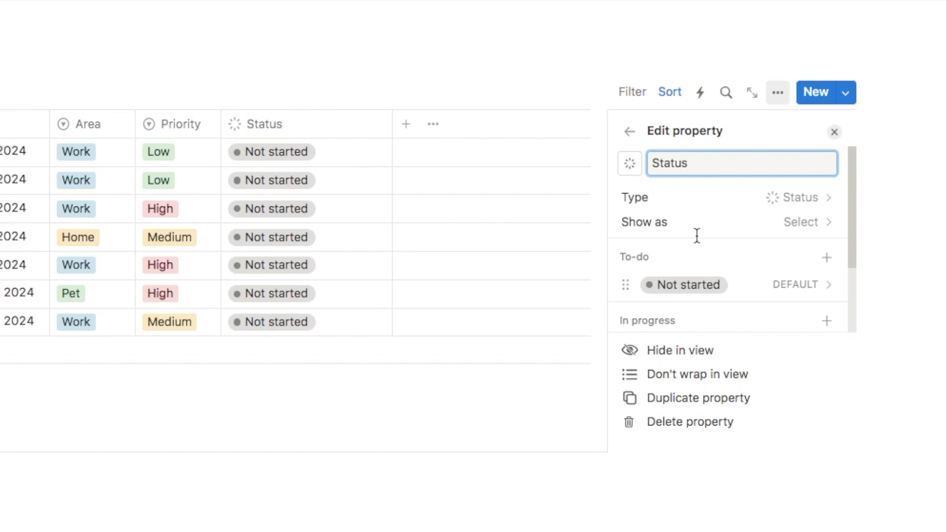
Rename the Status property's default "Not started" option to "Inbox".
scroll(697, 235, "down", 3)
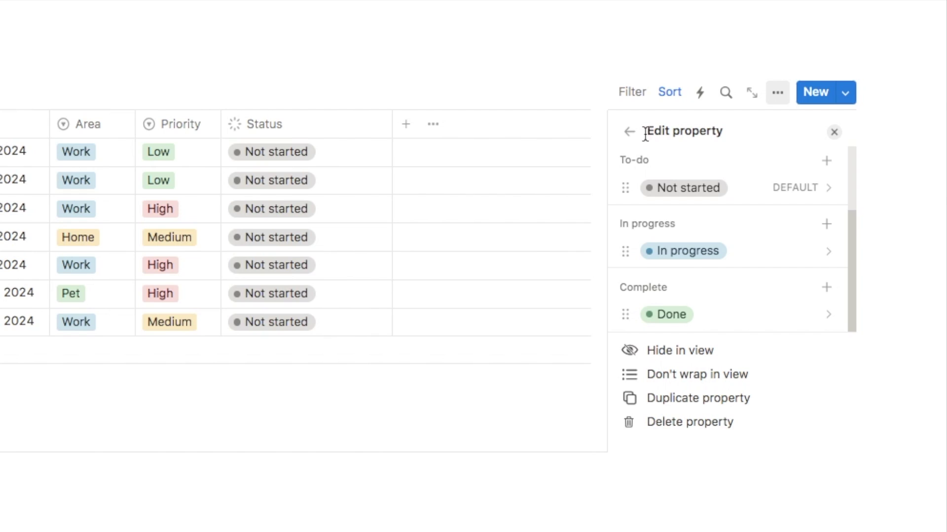
left_click(663, 188)
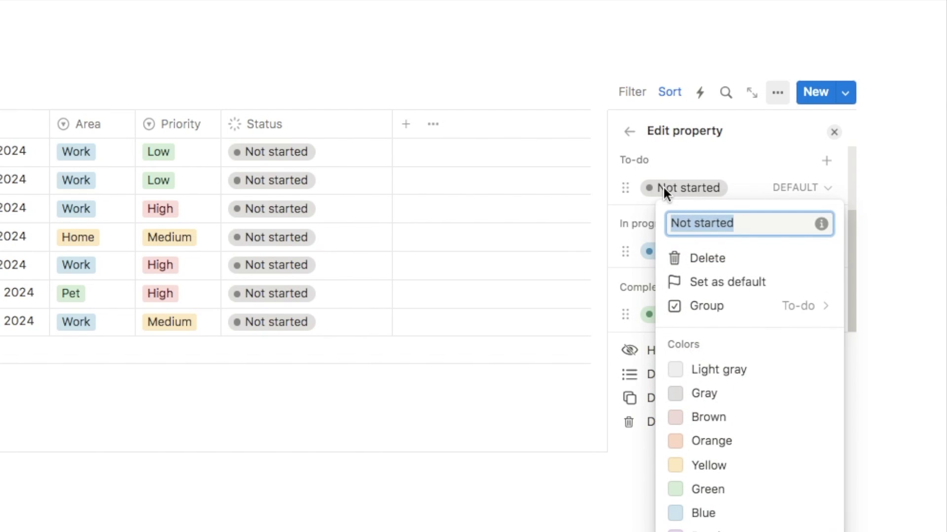
key("BackSpace")
type("Inbo")
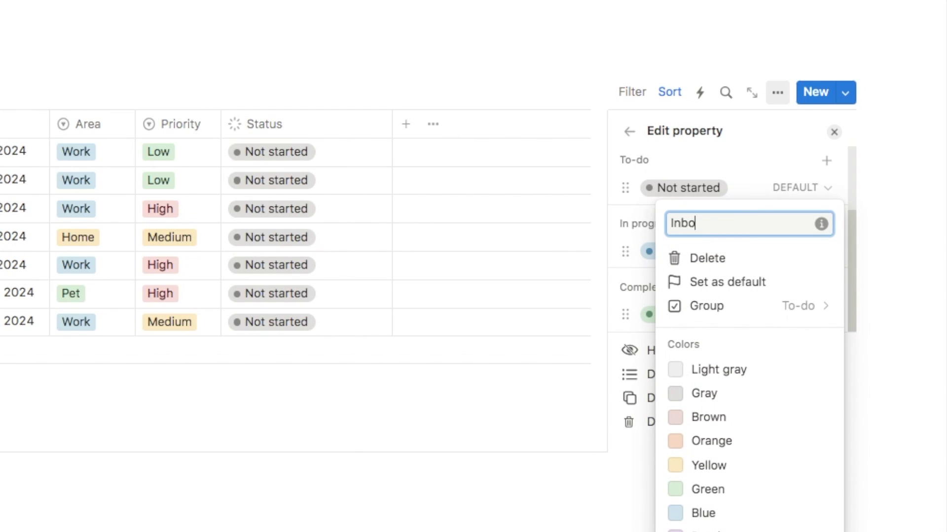
type("x")
key("Return")
Rename the Status property's "In progress" option to "Processed".
left_click(665, 249)
type("Processed")
key("Return")
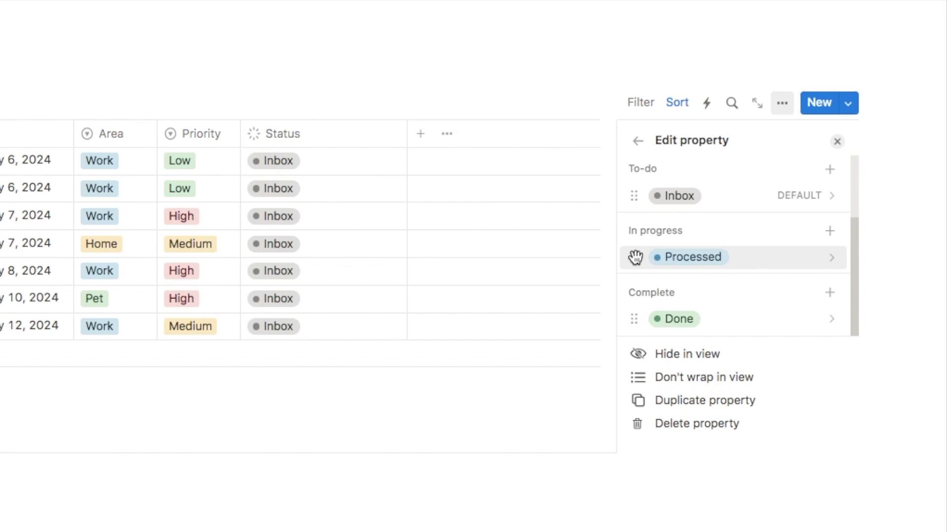
Move the "Processed" option from the In progress group into the To-do group, below "Inbox".
left_click_drag(635, 256, 635, 247)
left_click_drag(636, 237, 639, 220)
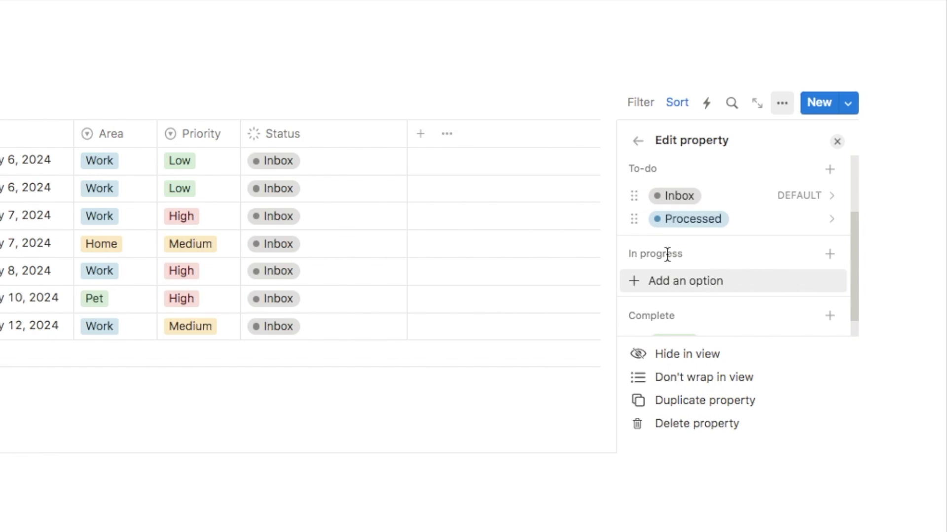
scroll(665, 254, "down", 1)
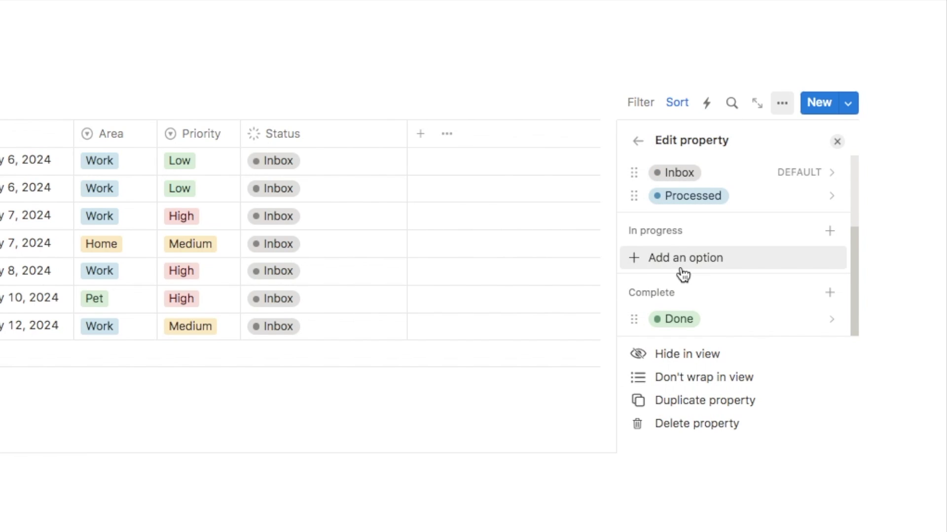
key("Escape")
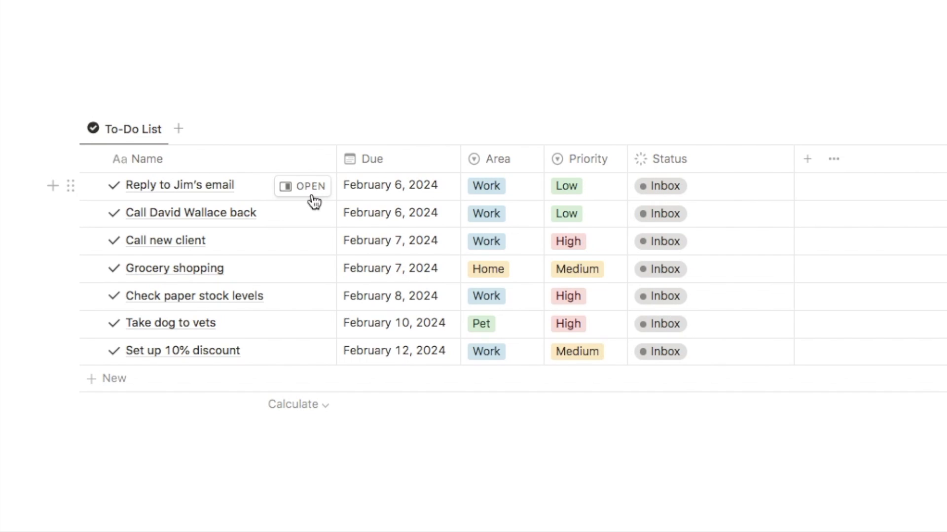
left_click(662, 191)
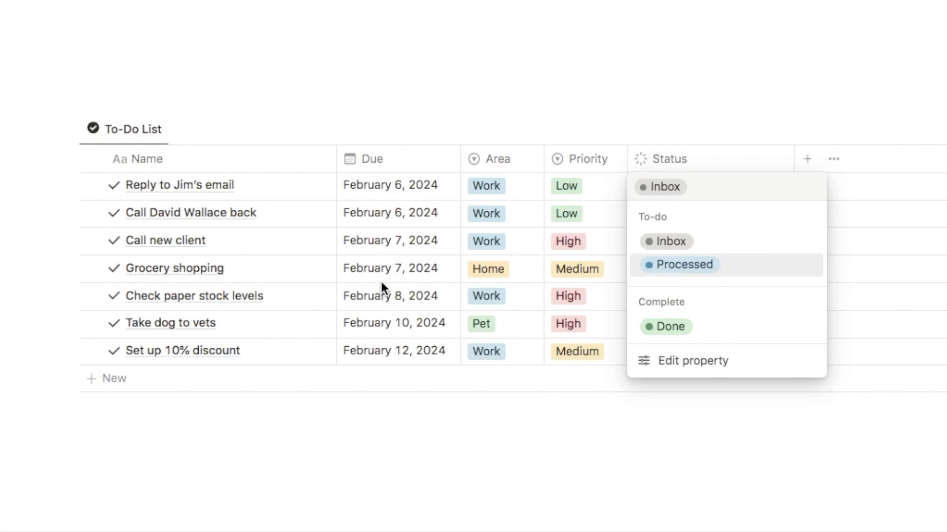
left_click(671, 271)
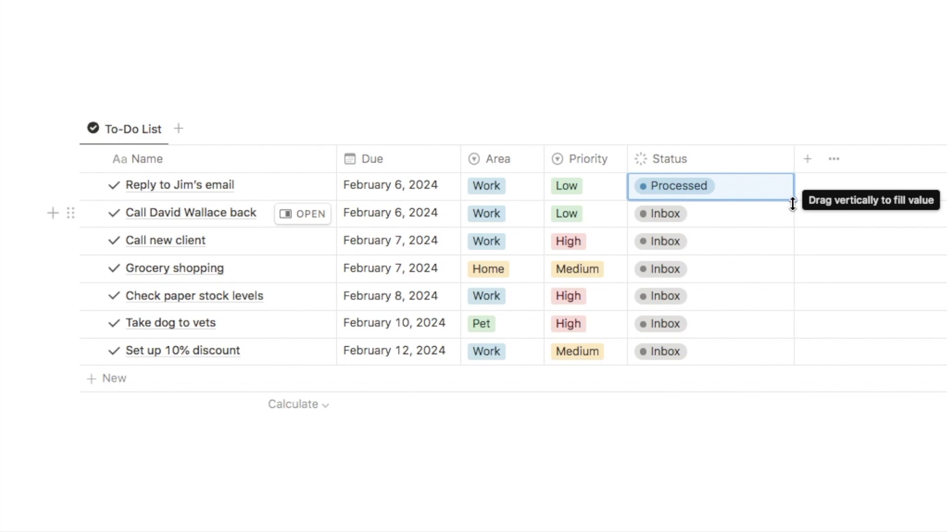
left_click_drag(793, 203, 742, 348)
Insert a button block above the To-Do List, name it "New Task" and give it a plus icon.
left_click(420, 71)
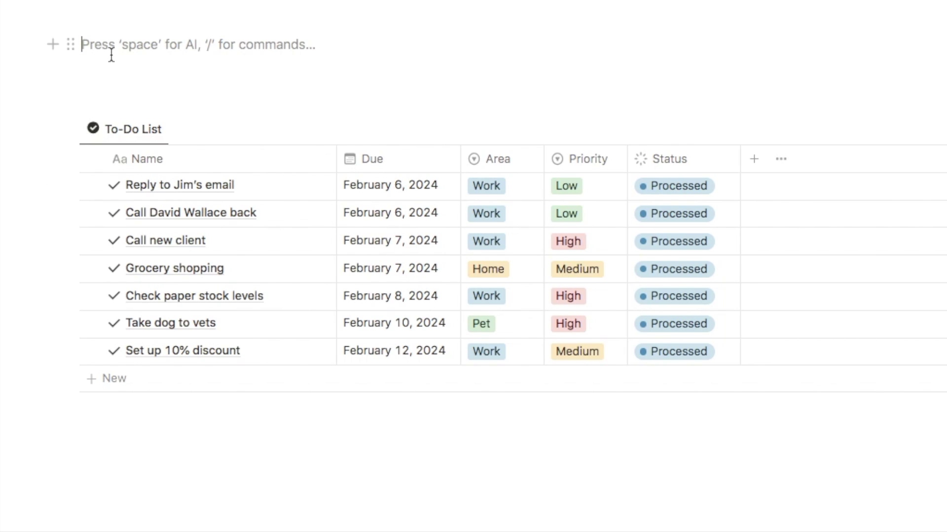
type("/butt")
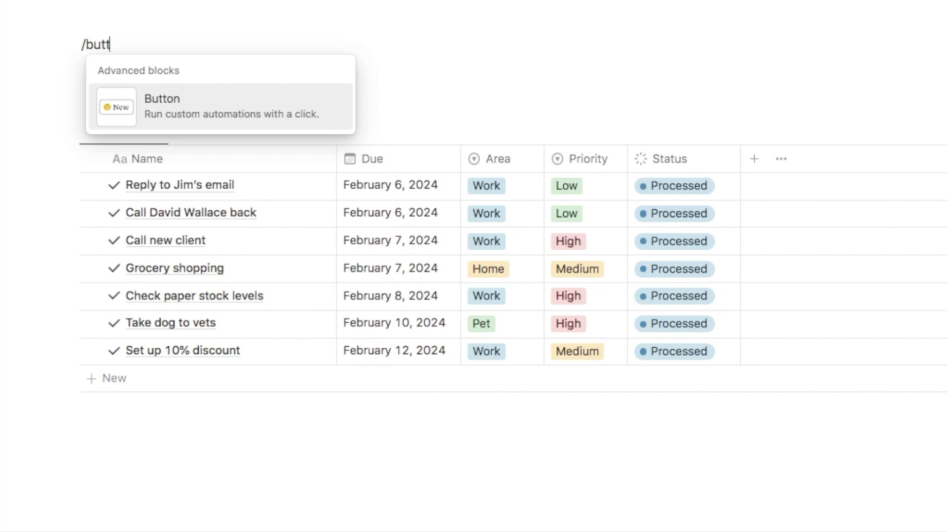
left_click(176, 112)
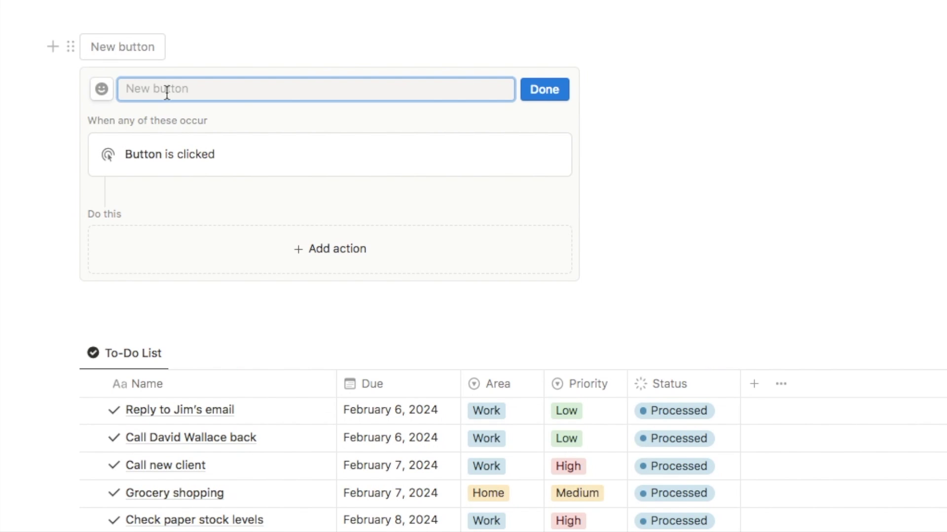
type("New Task")
left_click(102, 93)
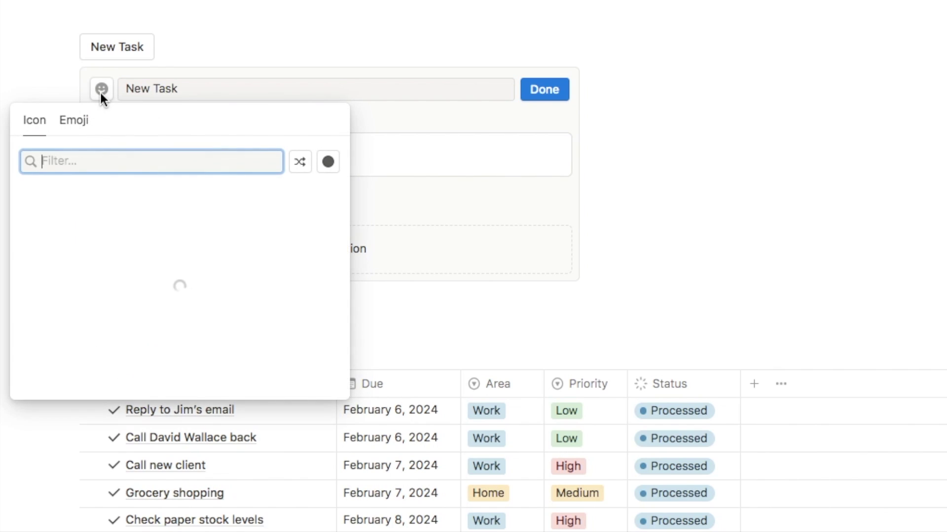
left_click(86, 224)
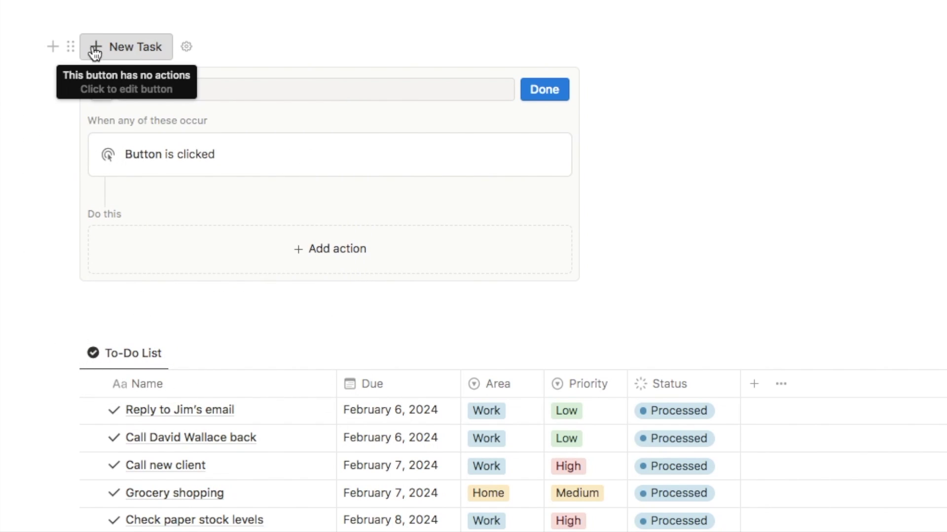
Add an action to the New Task button that adds a page to Task Database.
left_click(326, 258)
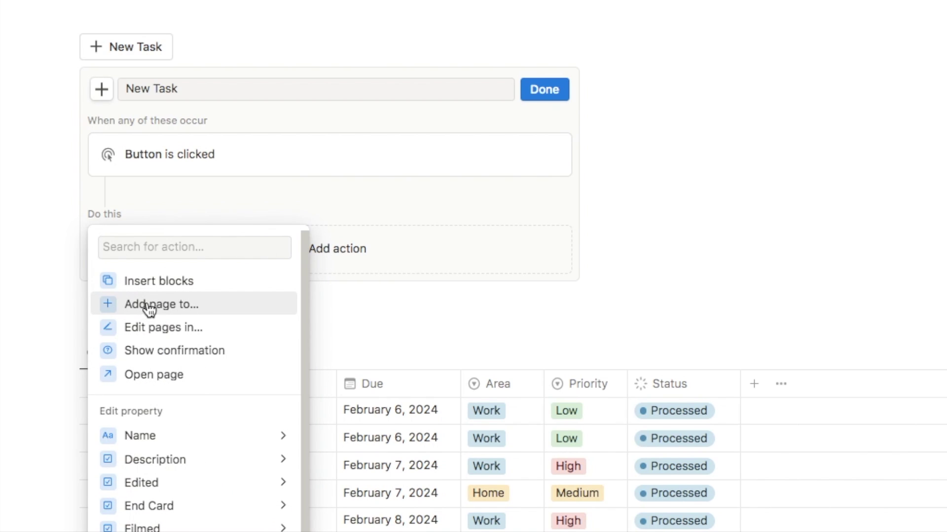
left_click(203, 309)
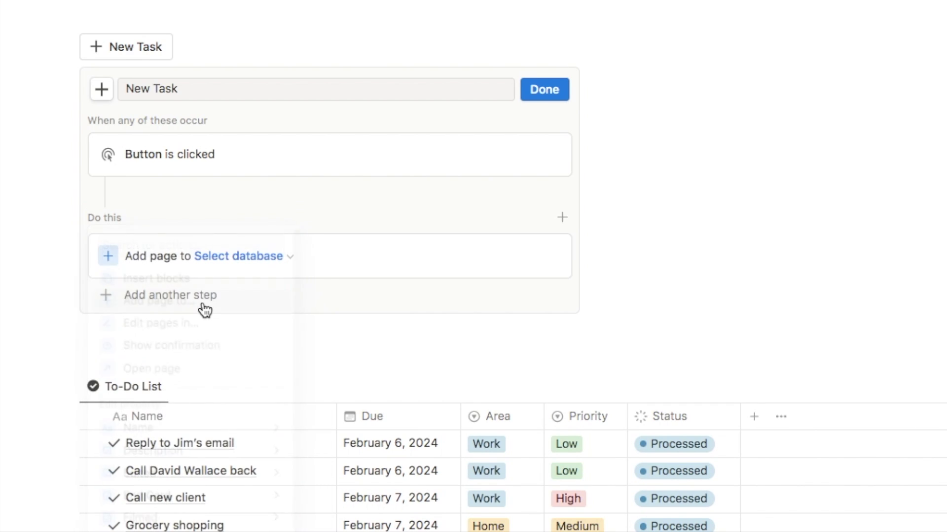
left_click(230, 257)
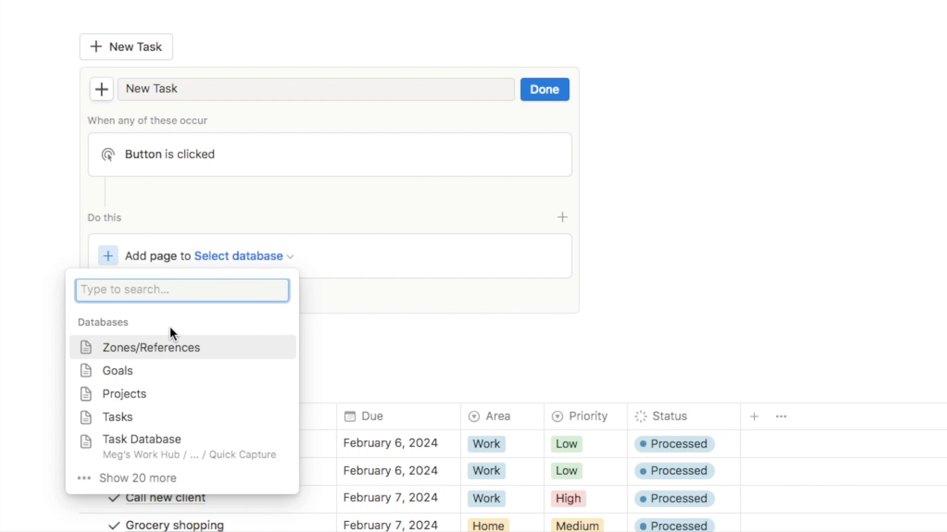
left_click(142, 508)
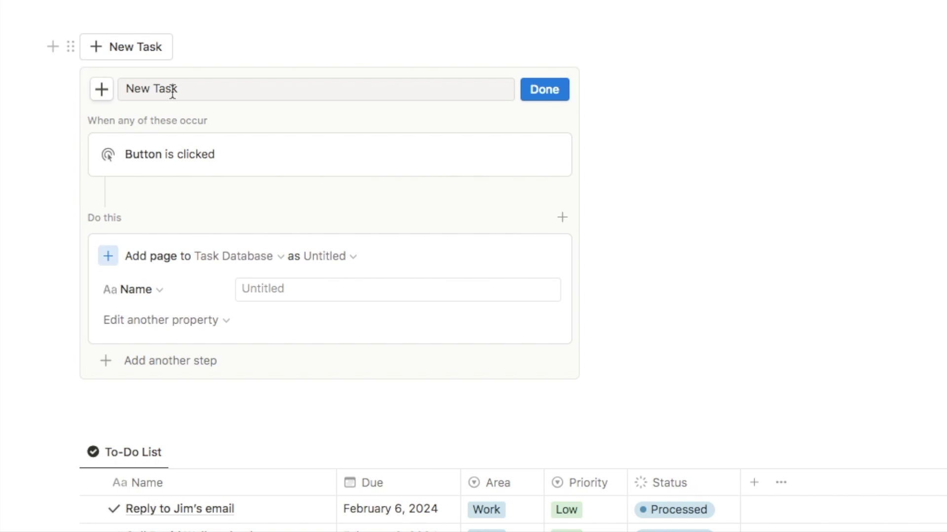
Make the button's add-page action set the Status property to Inbox instead of setting a Name.
left_click(140, 296)
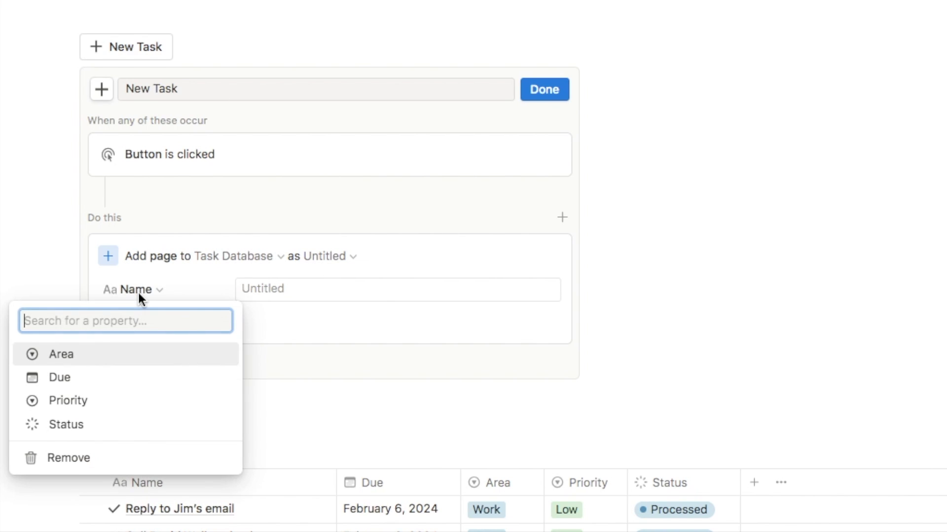
left_click(75, 434)
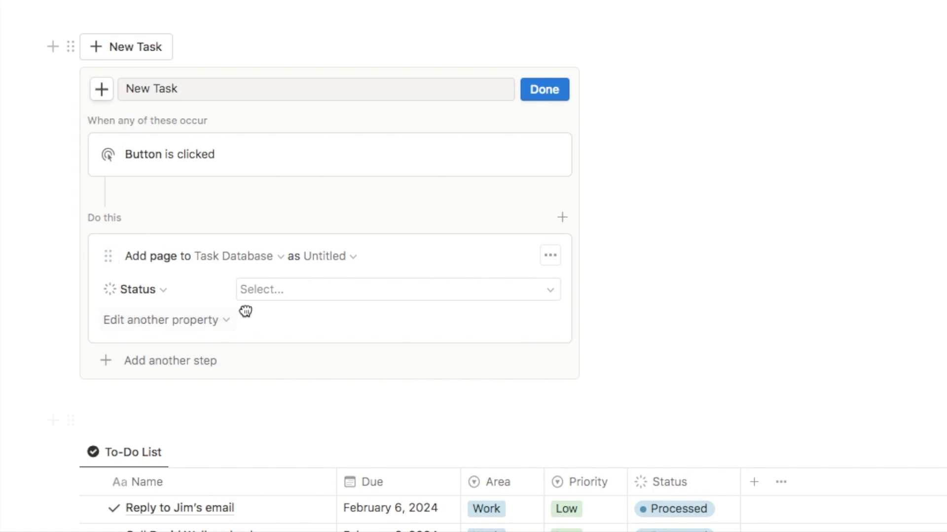
left_click(260, 296)
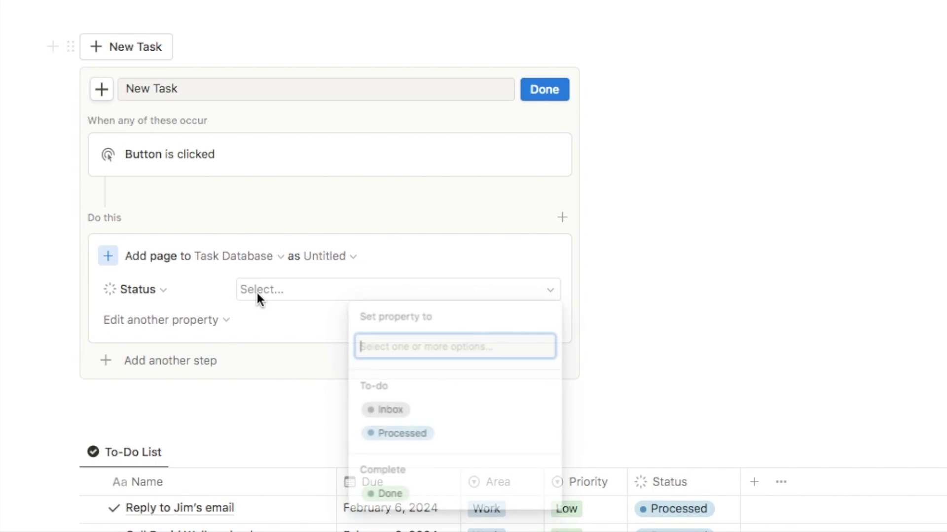
left_click(382, 418)
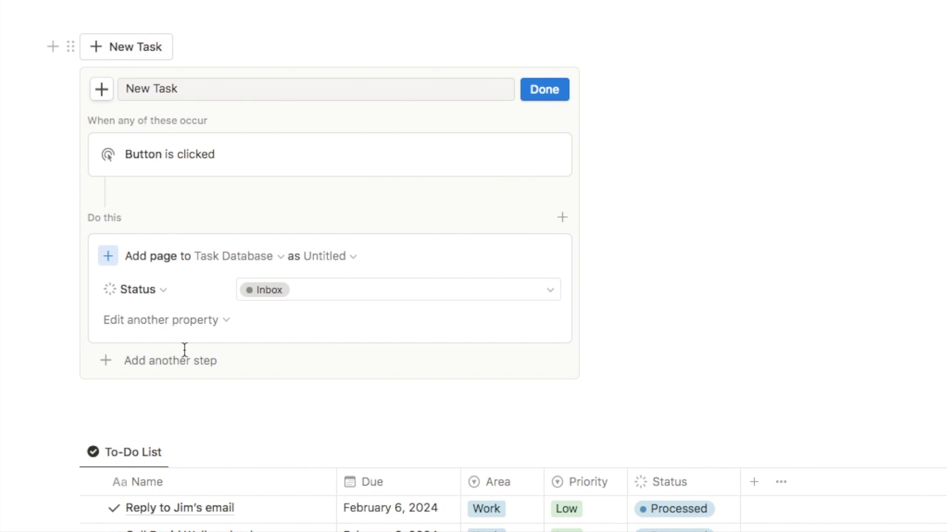
Add an Open page action that opens the new page added in Side peek, and finish configuring the button.
left_click(146, 362)
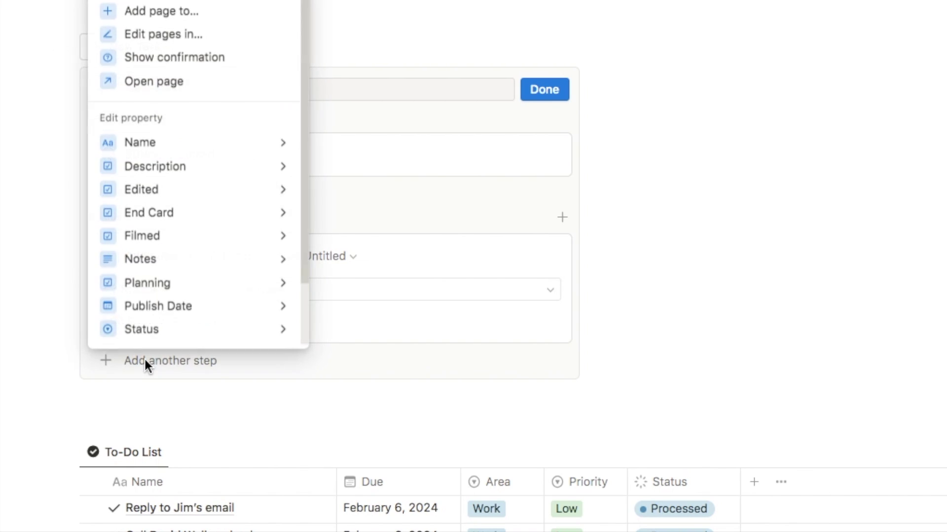
left_click(158, 87)
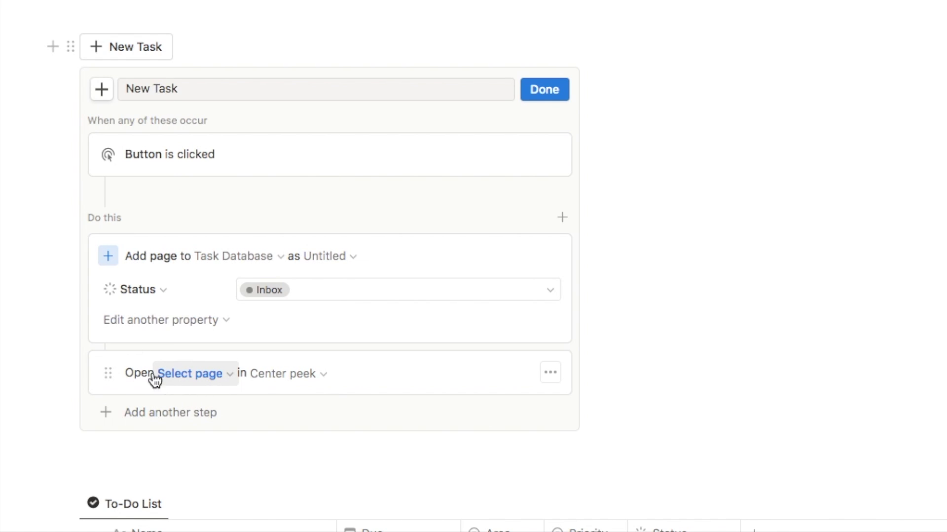
left_click(183, 387)
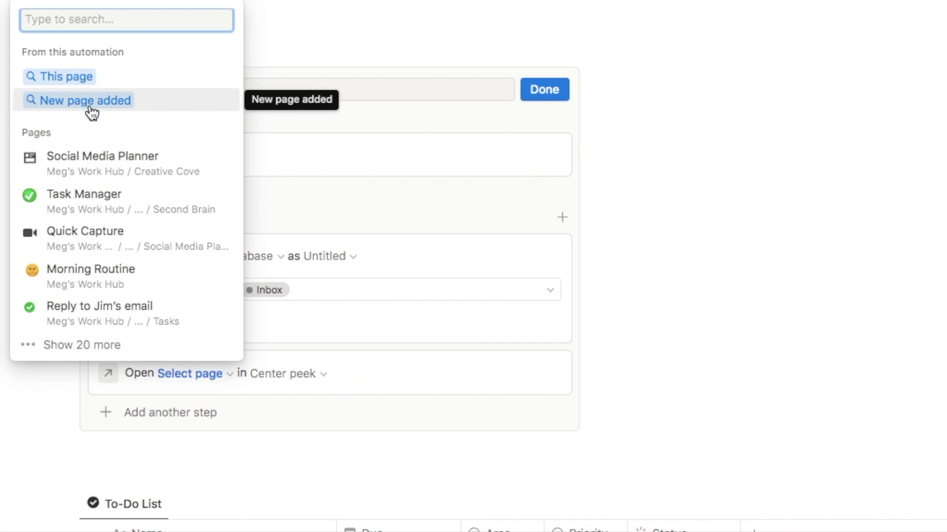
left_click(85, 103)
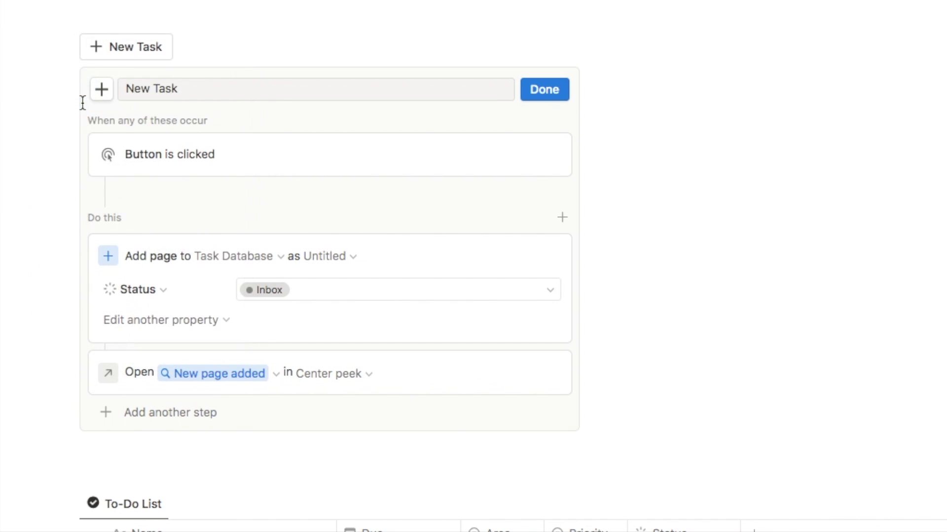
left_click(328, 387)
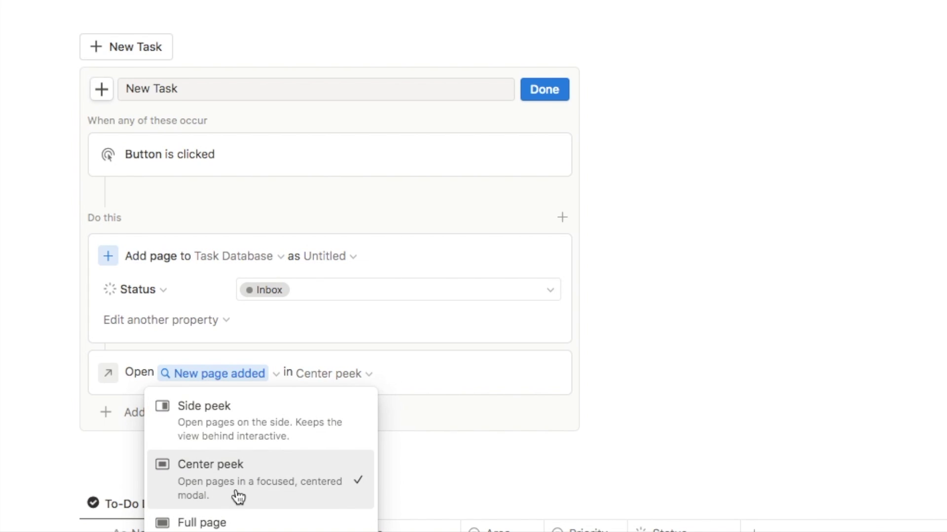
left_click(219, 428)
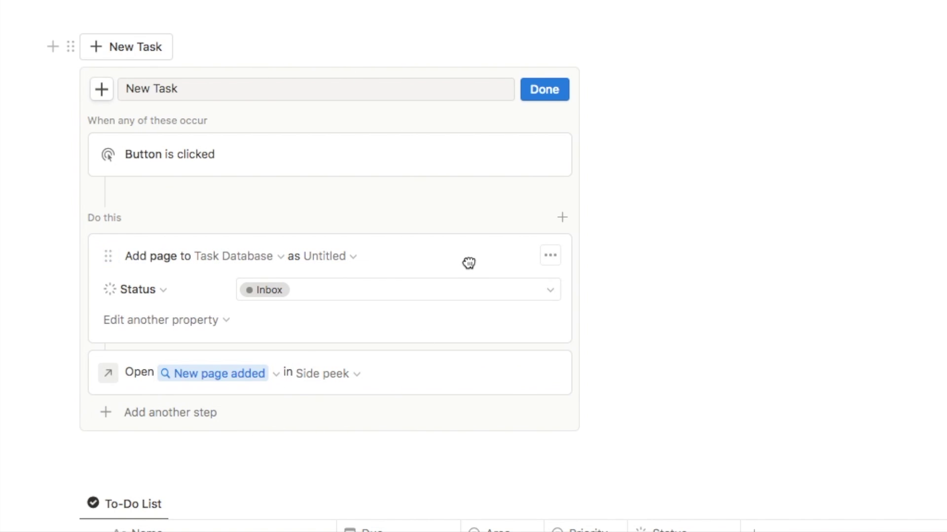
left_click(543, 93)
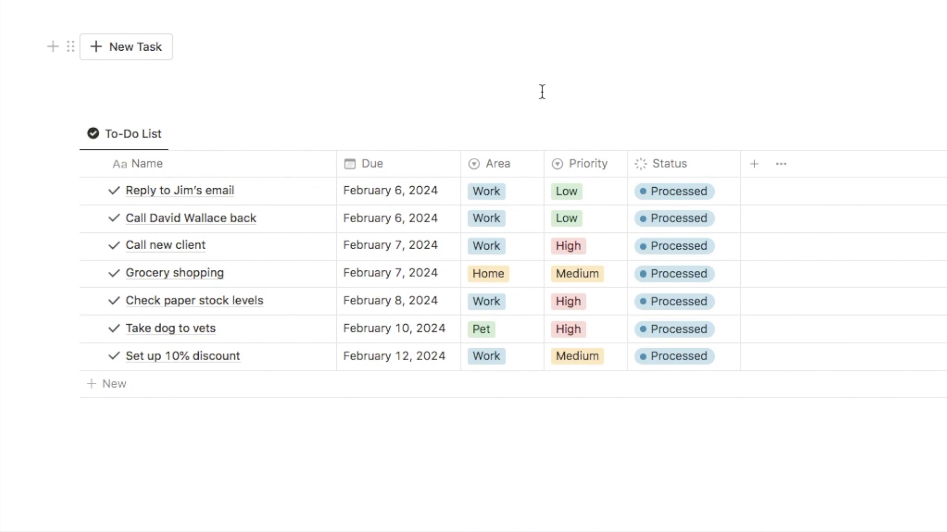
Create a task with the New Task button, title it as stealing a named person's lunch, and close its page.
left_click(112, 58)
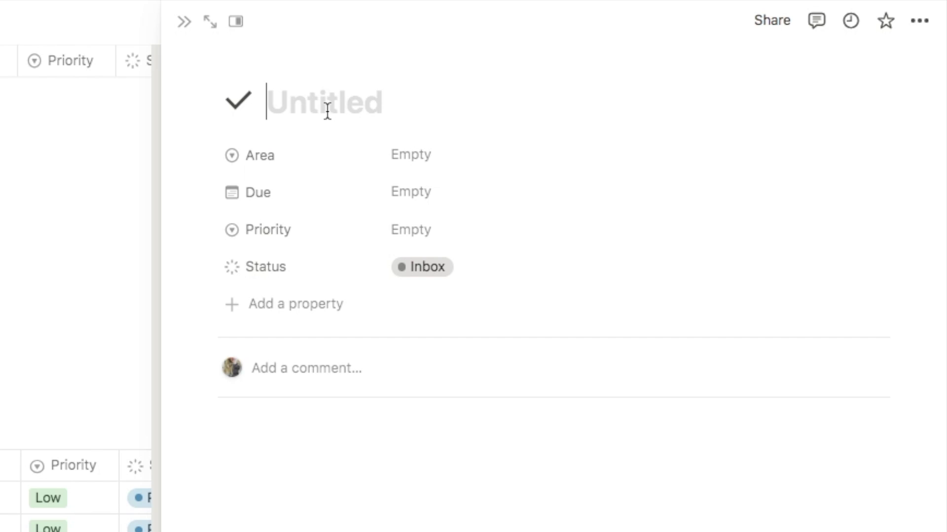
type("St")
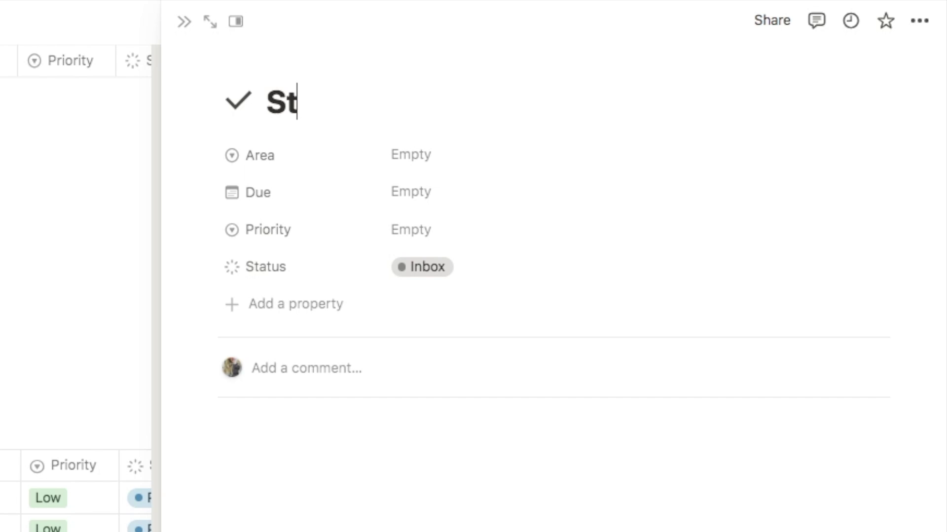
type("eal Andy’s lunch")
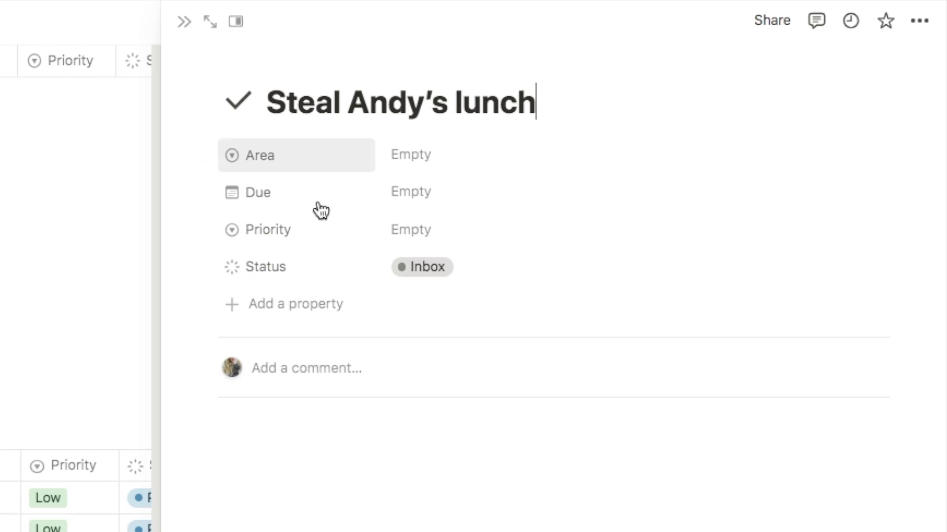
left_click(185, 22)
Filter the To-Do List view to tasks whose Status is Processed.
mouse_move(209, 403)
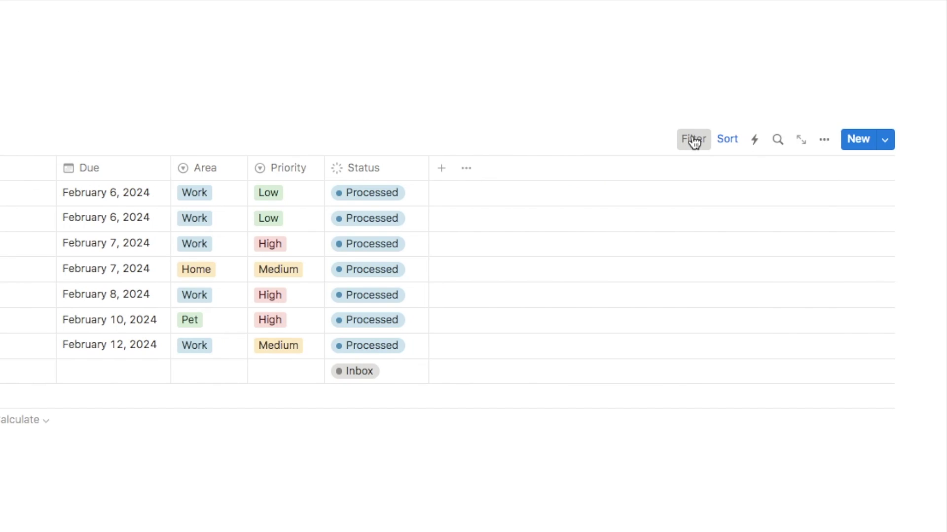
left_click(694, 142)
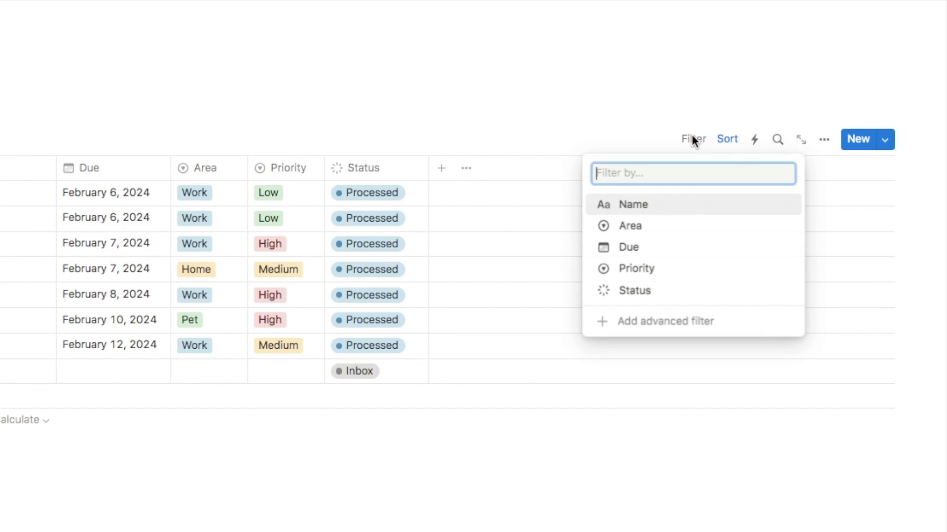
left_click(634, 292)
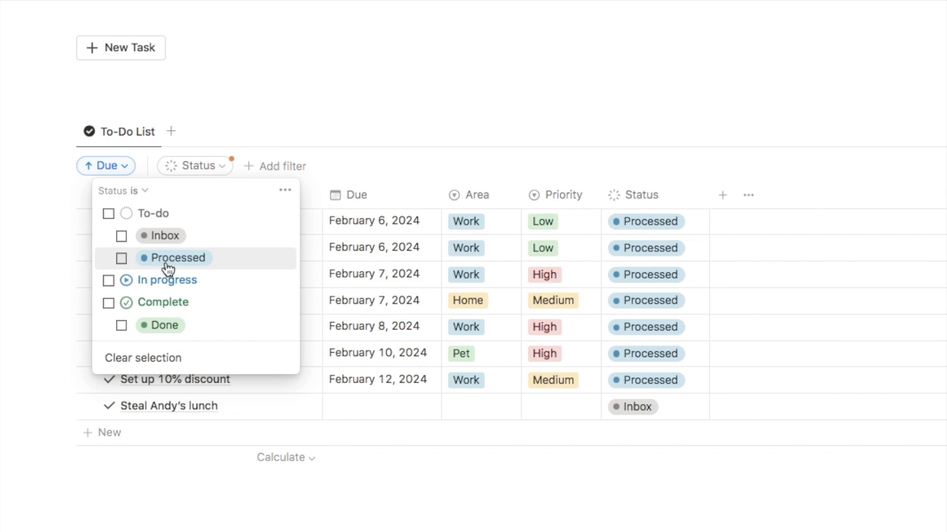
left_click(155, 259)
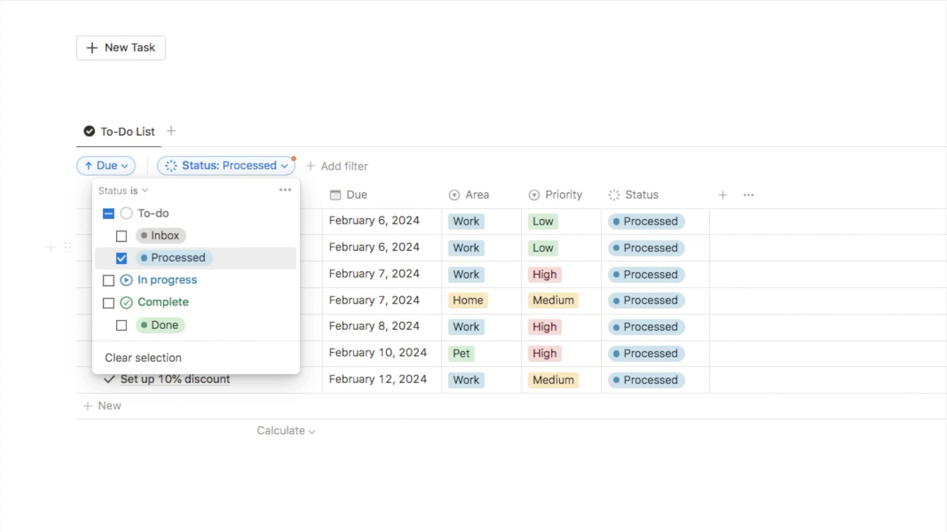
left_click(768, 447)
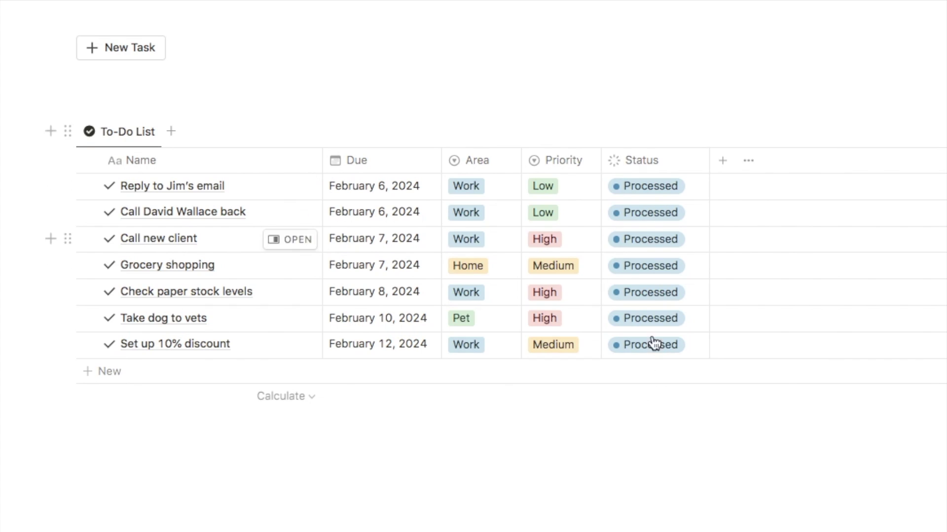
Set the Status property to show as Checkbox in the To-Do List and review its option groups.
left_click(641, 168)
left_click(644, 221)
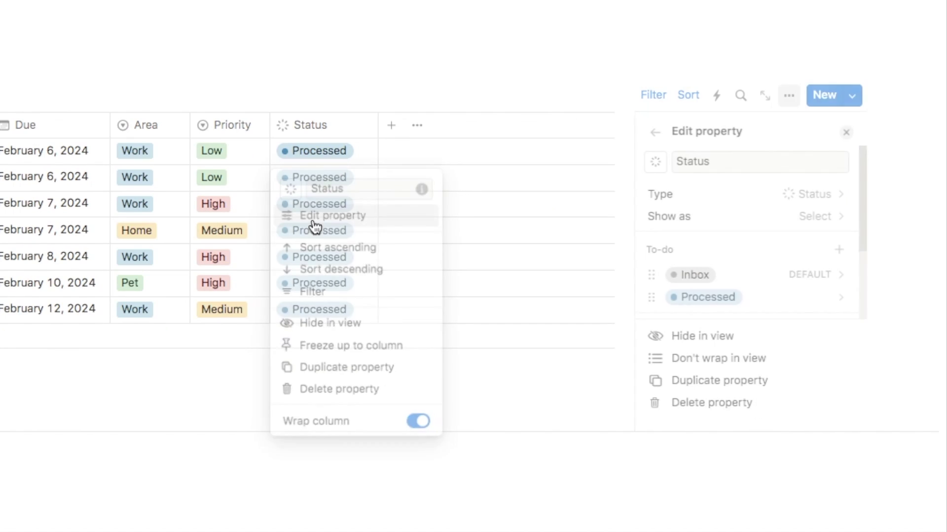
left_click(785, 223)
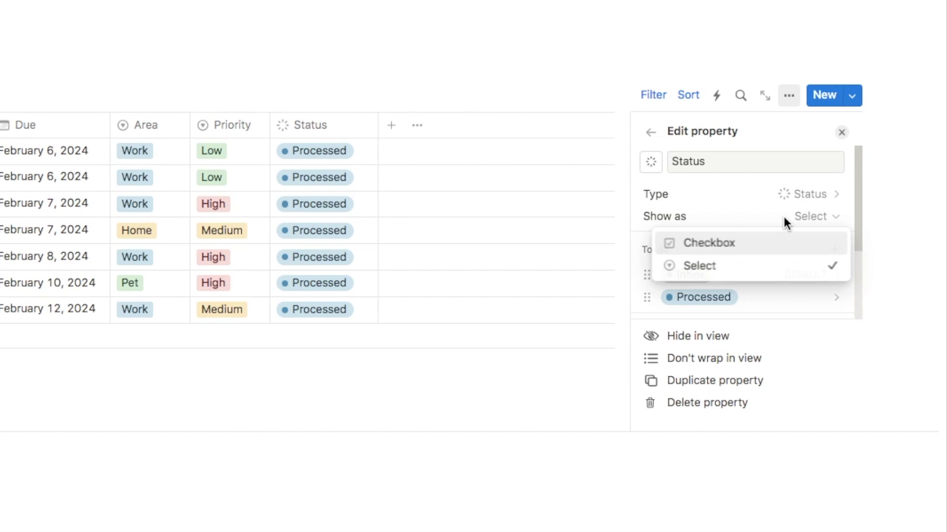
left_click(718, 248)
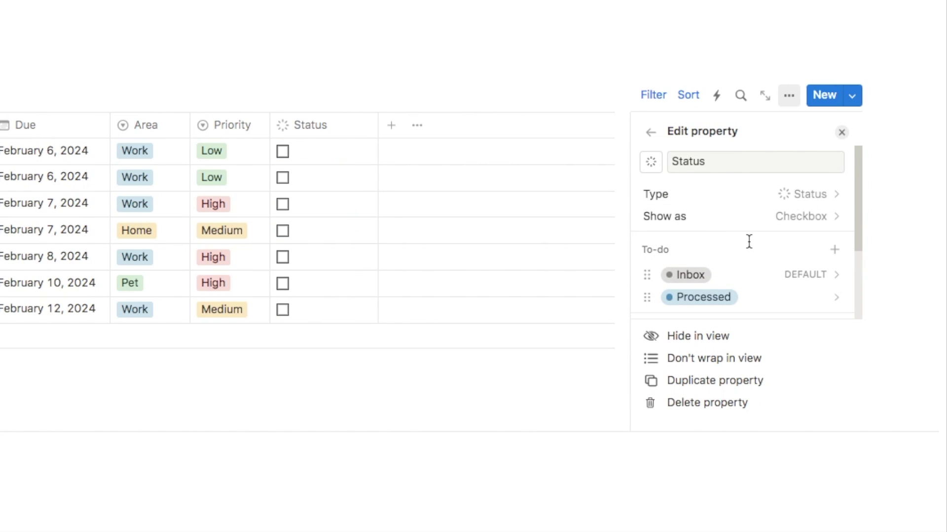
scroll(749, 241, "down", 3)
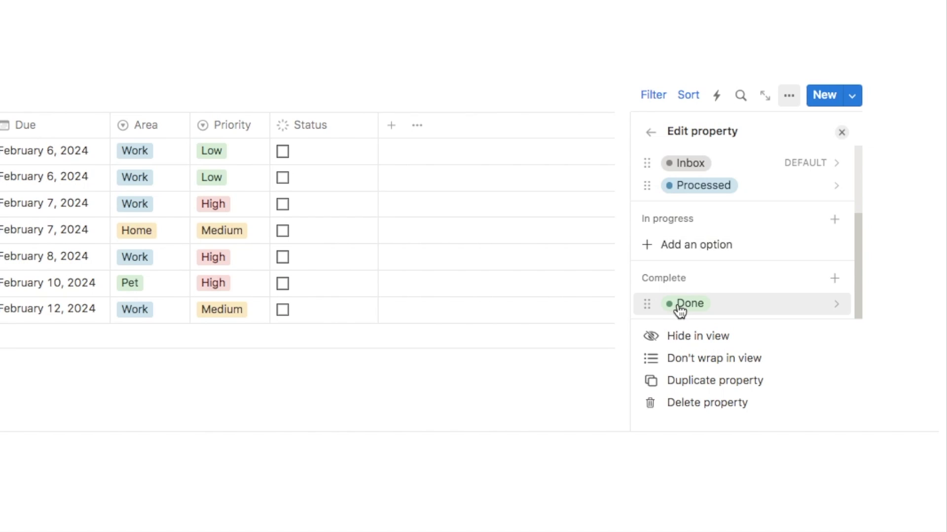
Review the Status property's option groups, open the first task about replying to an email, and check its Status.
scroll(680, 277, "up", 2)
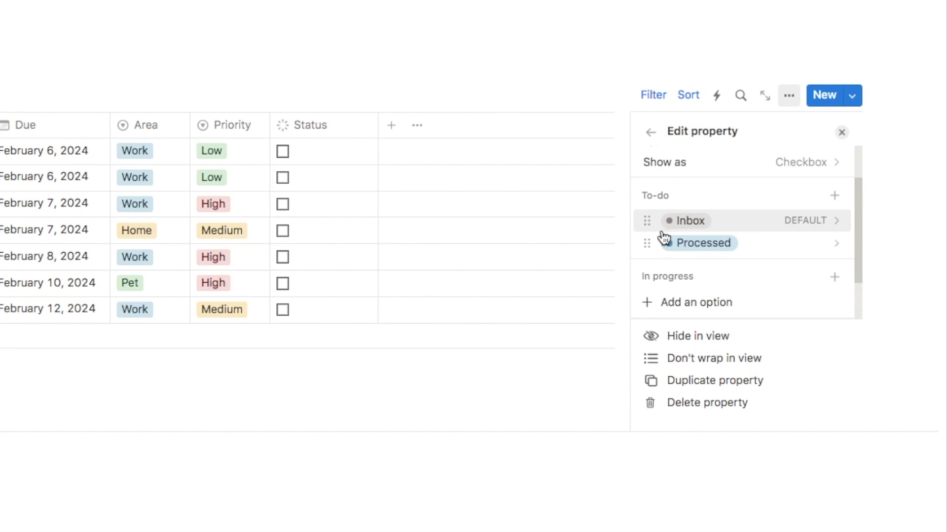
scroll(705, 248, "down", 2)
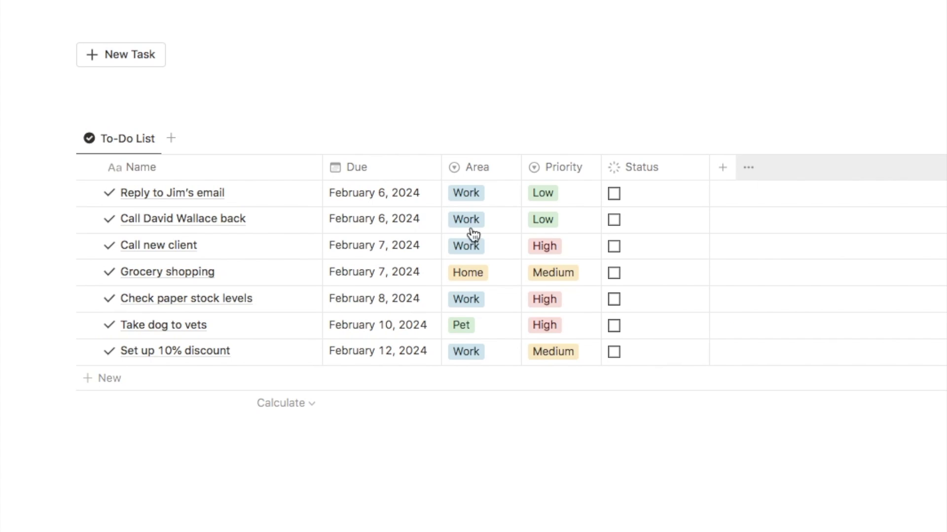
left_click(291, 195)
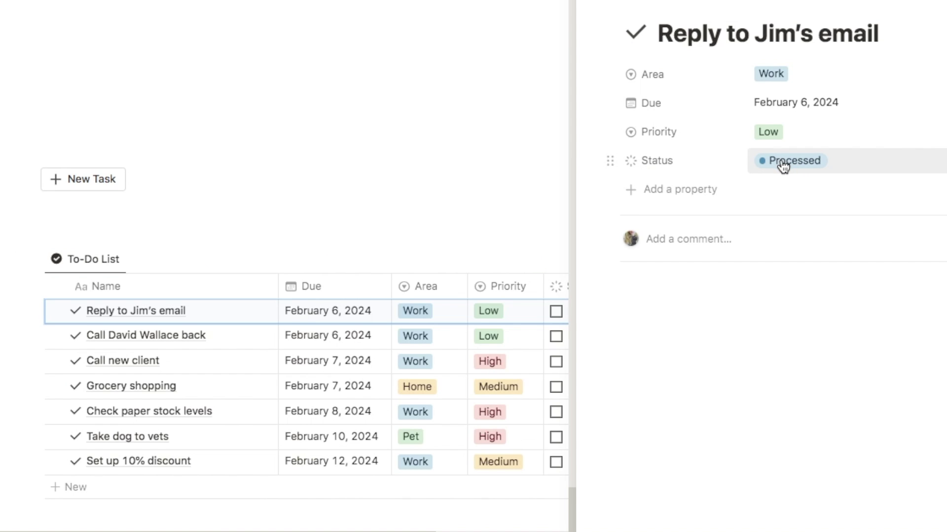
left_click(556, 312)
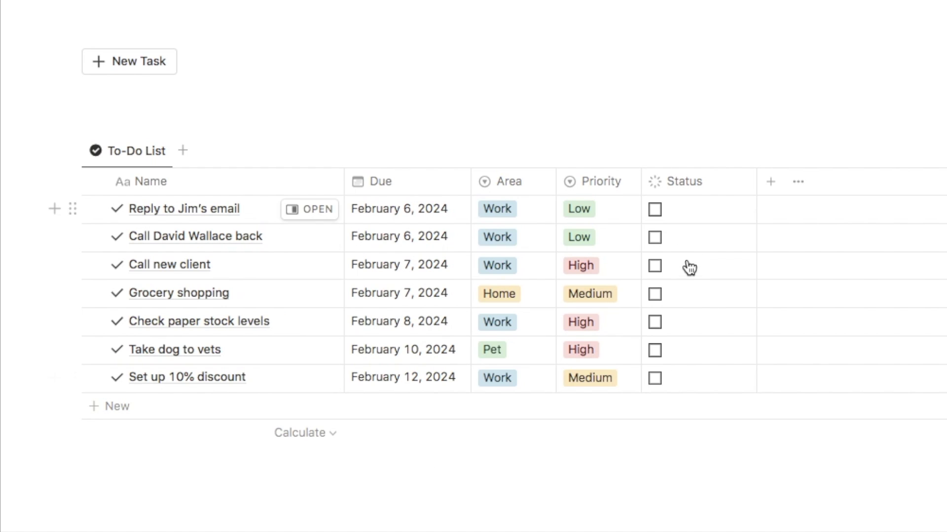
Narrow the To-Do List's Status column to checkbox width and mark the first task, the email reply, as Done.
left_click_drag(756, 183, 666, 183)
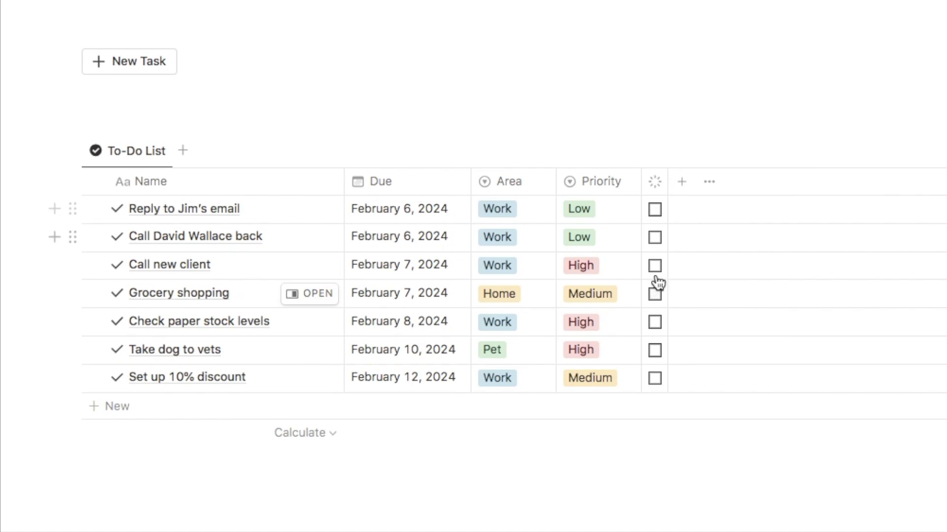
left_click(657, 211)
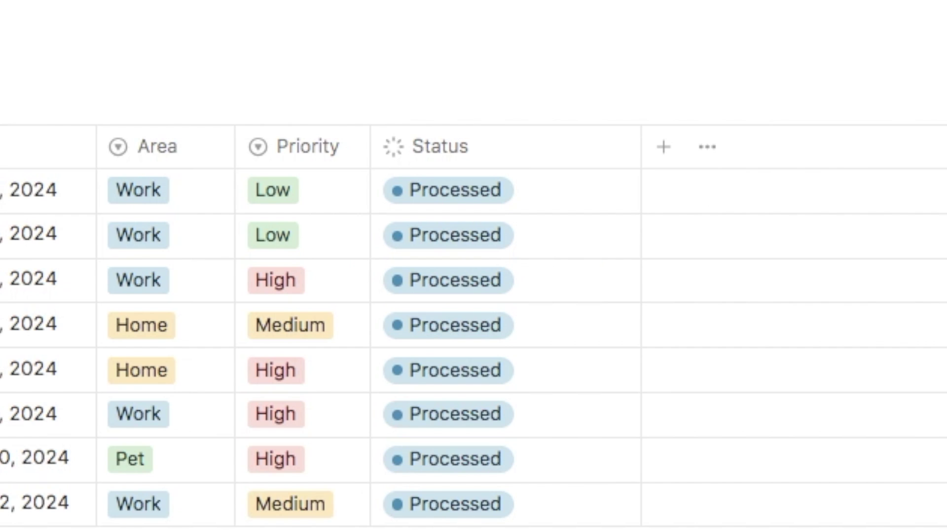
left_click(467, 204)
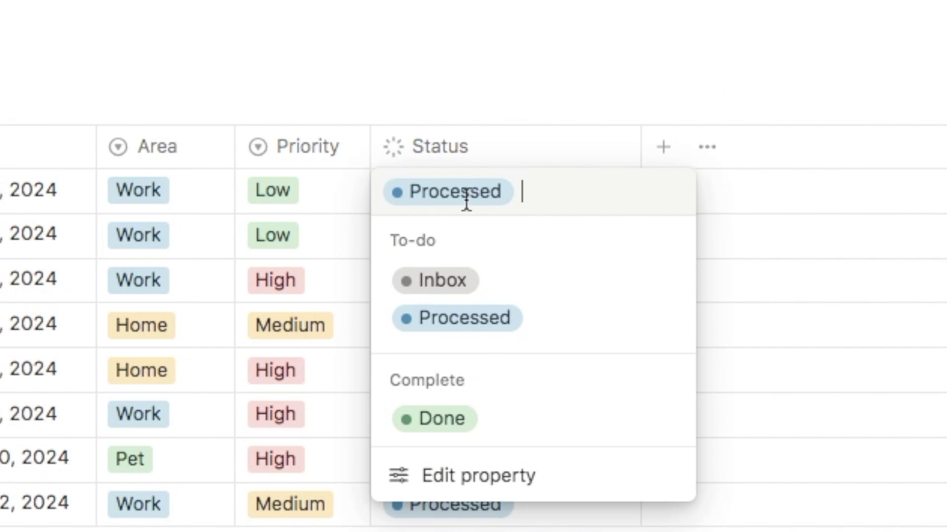
left_click(447, 423)
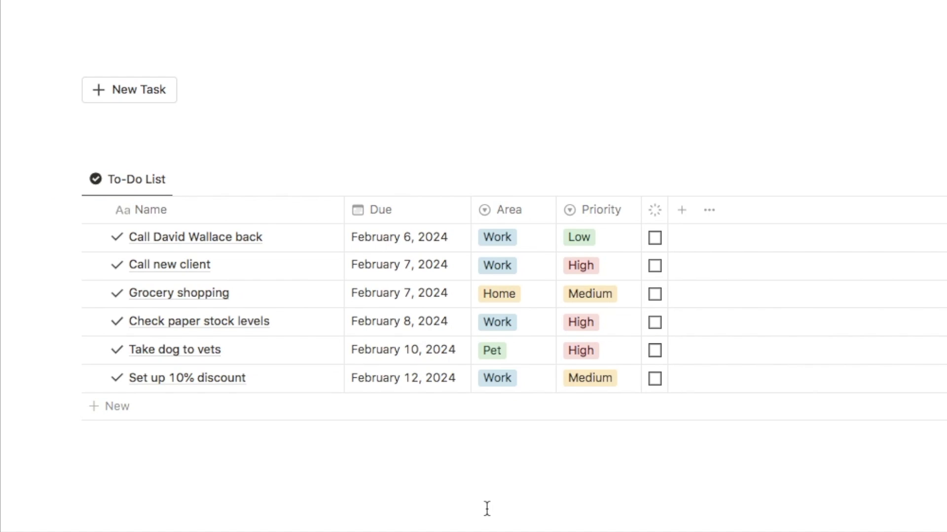
Add an empty text block between the New Task button and the To-Do List.
left_click(104, 133)
key("Return")
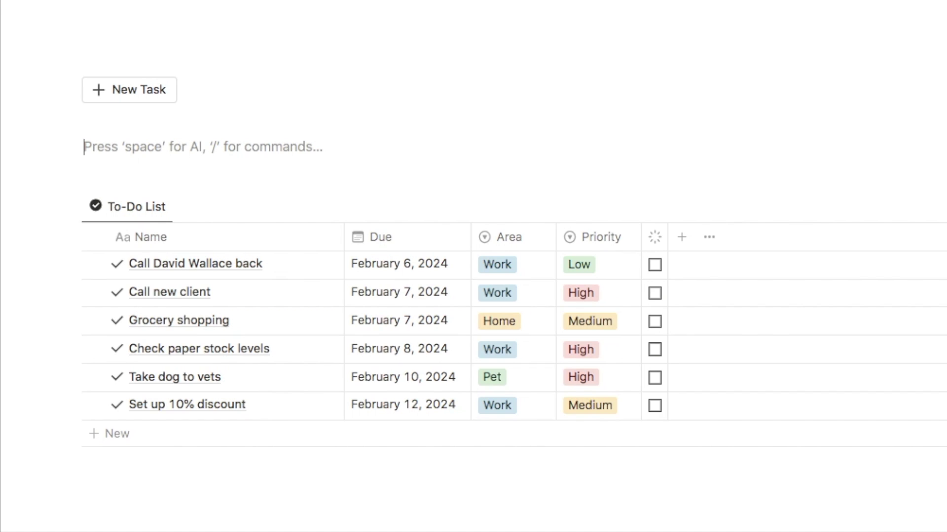
type("/togg")
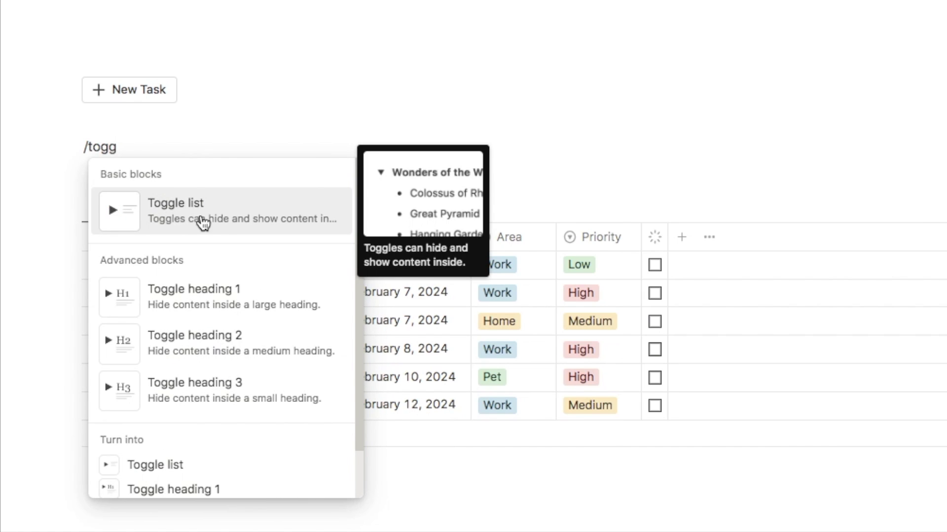
key("BackSpace")
key("BackSpace")
key("BackSpace")
key("BackSpace")
key("BackSpace")
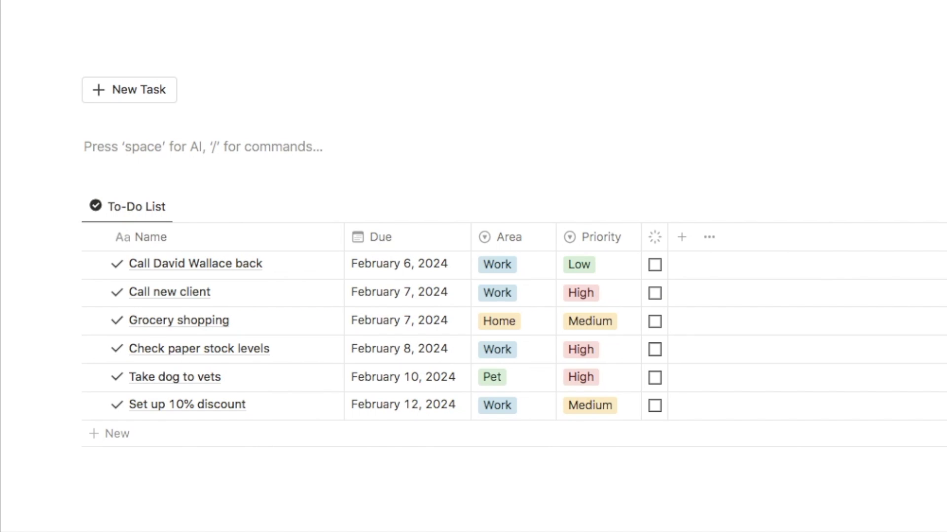
Create a toggle list titled Inbox in the empty block above the To-Do List.
type(">")
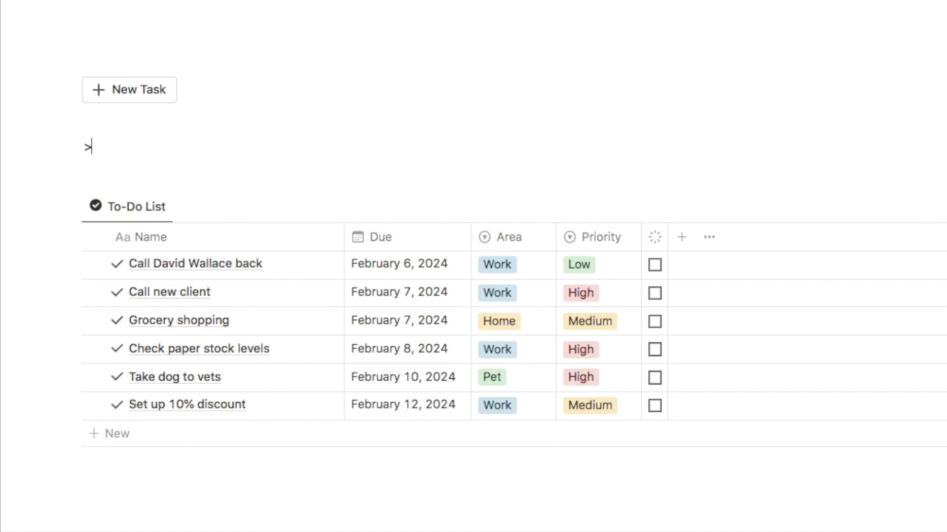
key("space")
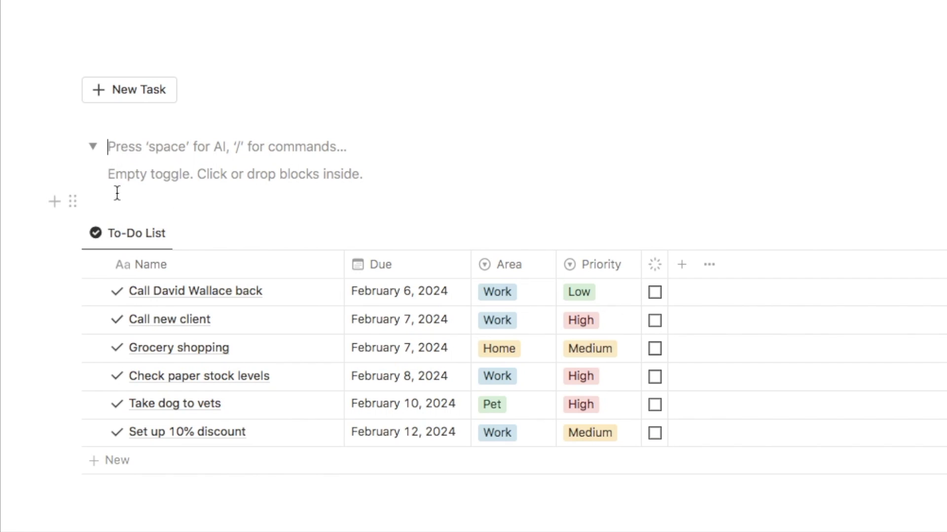
type("Inbox")
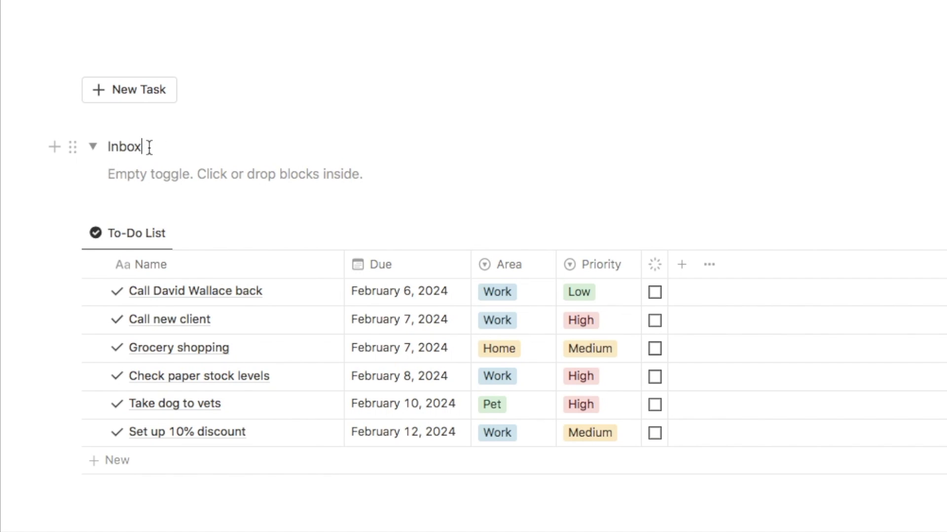
Make the Inbox toggle title bold and insert an inbox tray emoji in front of it.
left_click_drag(149, 147, 111, 151)
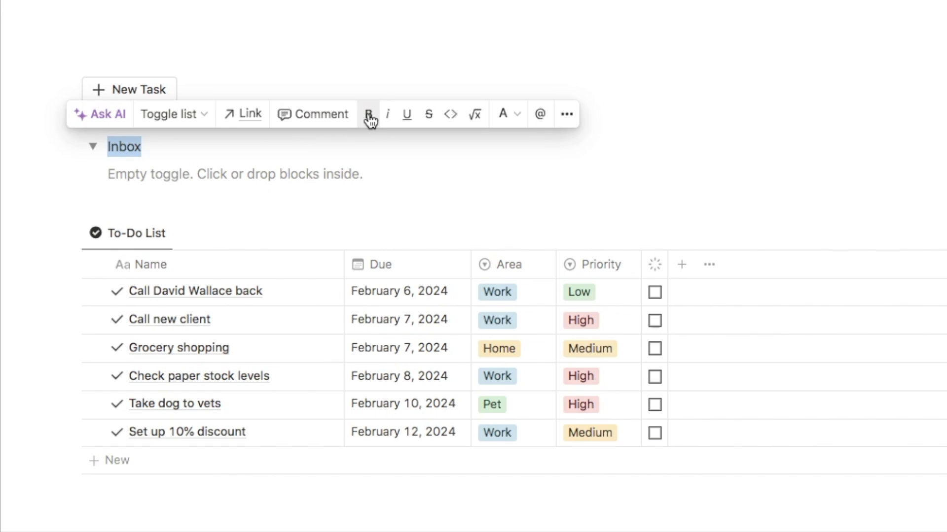
left_click(111, 150)
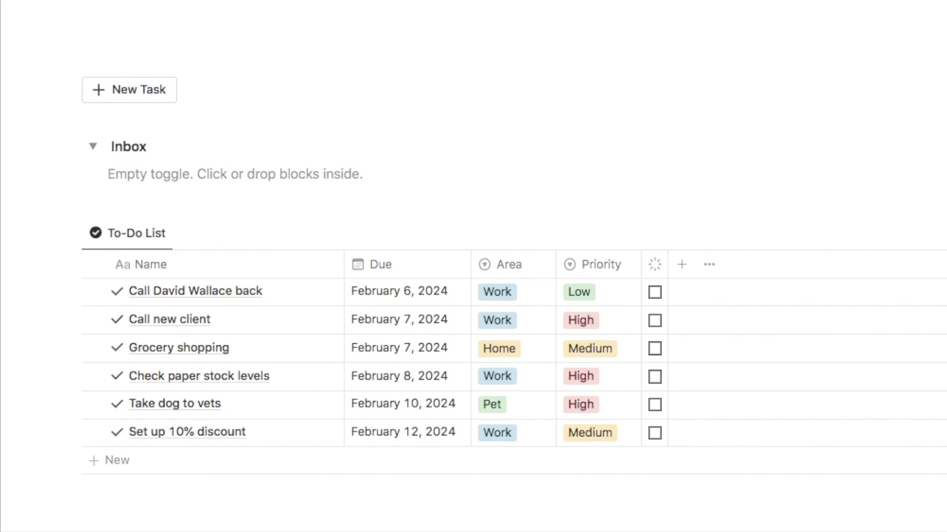
type(":inbox")
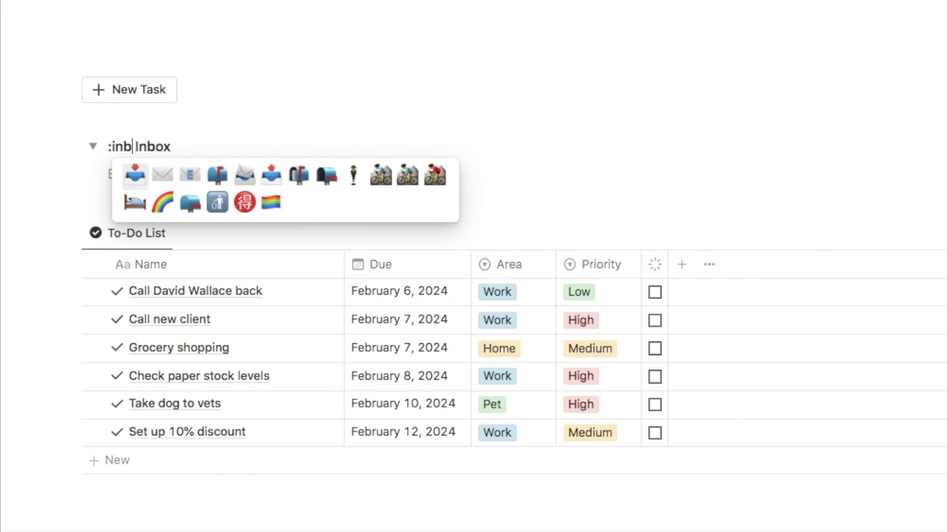
left_click(137, 178)
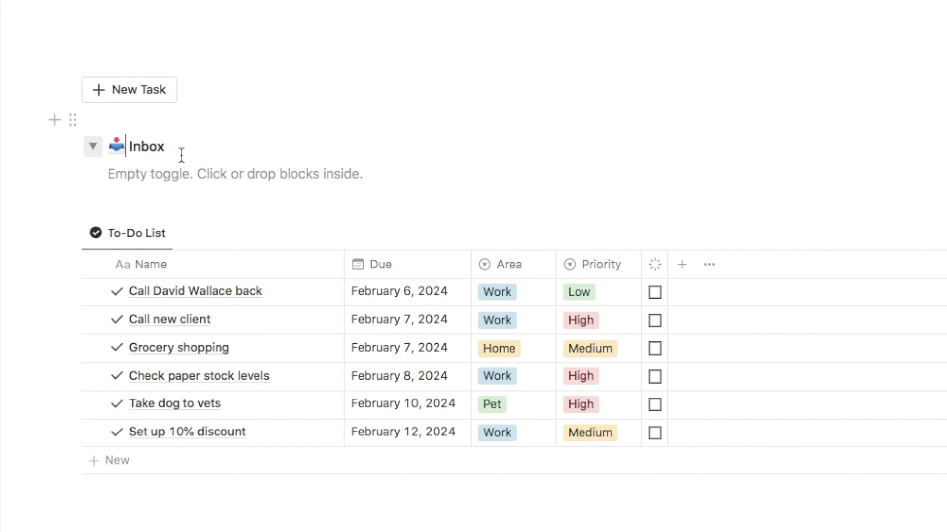
Add empty lines inside the Inbox toggle.
left_click(141, 174)
key("Return")
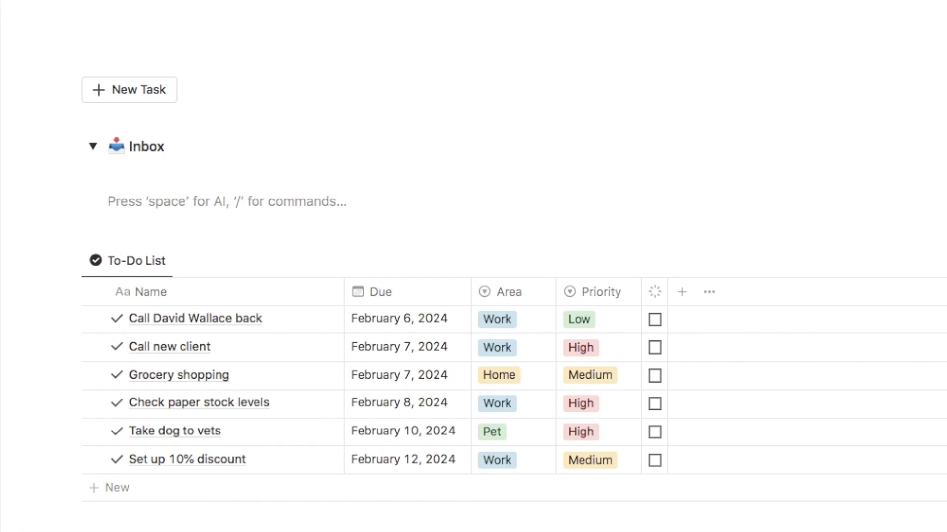
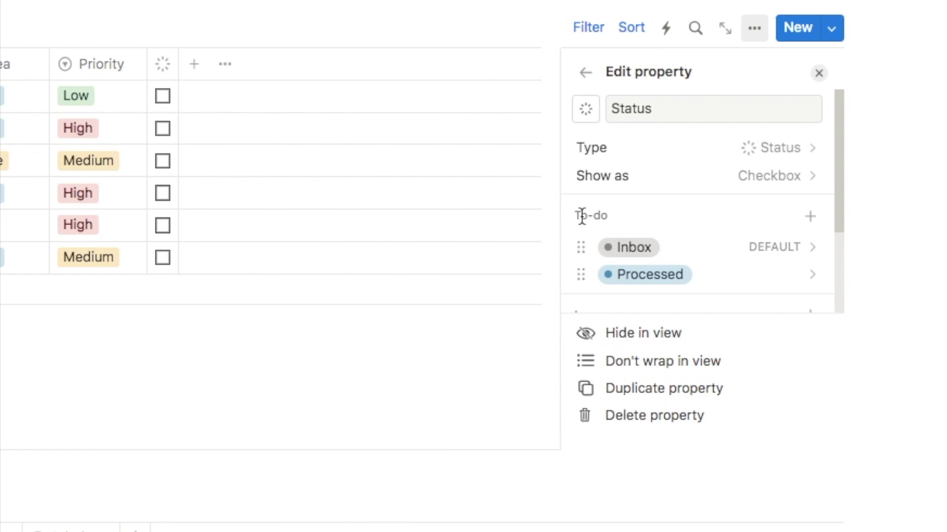
Show the Status property as Select in the To-Do List view inside the Inbox toggle, and widen its column.
left_click(625, 182)
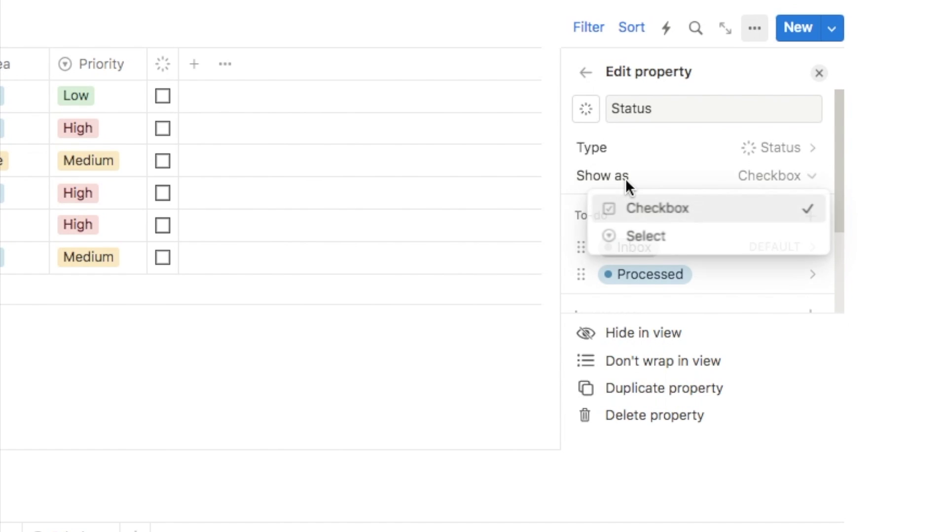
left_click(649, 236)
key("Escape")
left_click_drag(177, 58, 261, 86)
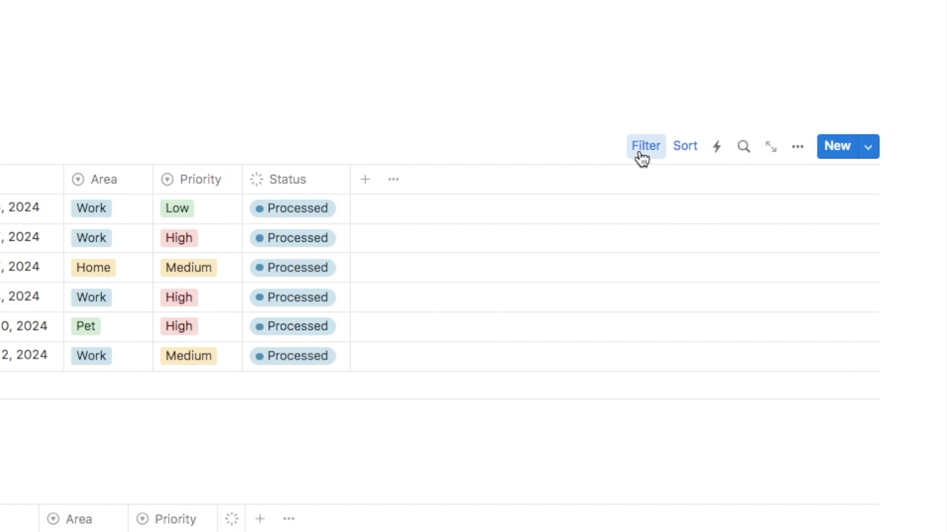
Change the Status filter of the view inside the Inbox toggle to include Inbox and exclude Processed.
left_click(644, 146)
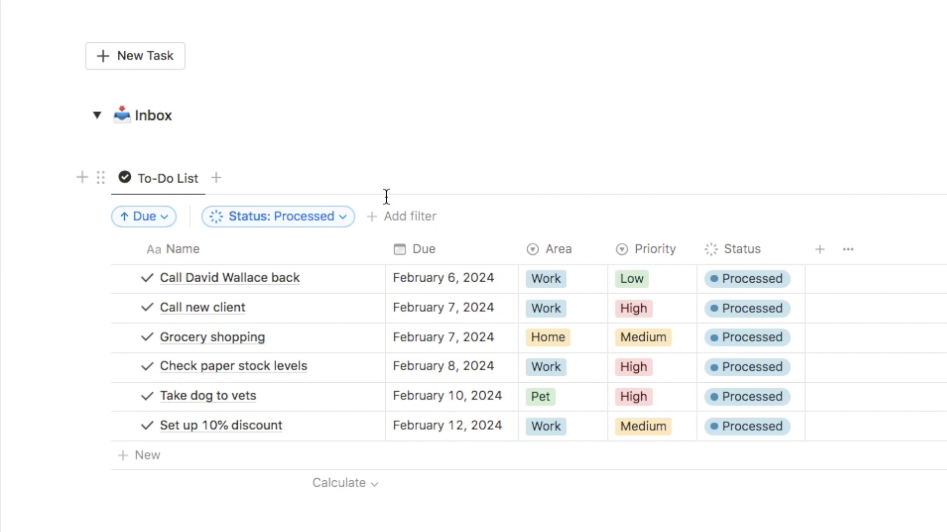
left_click(279, 224)
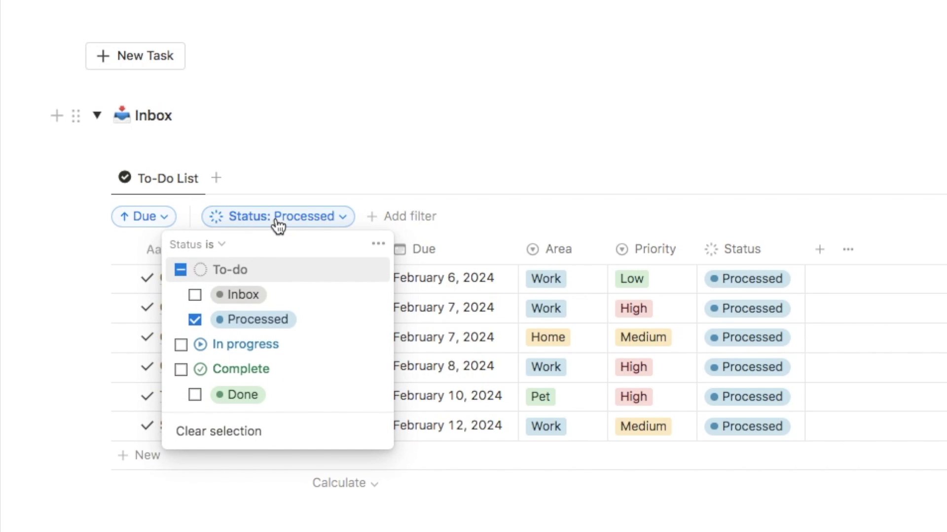
left_click(195, 295)
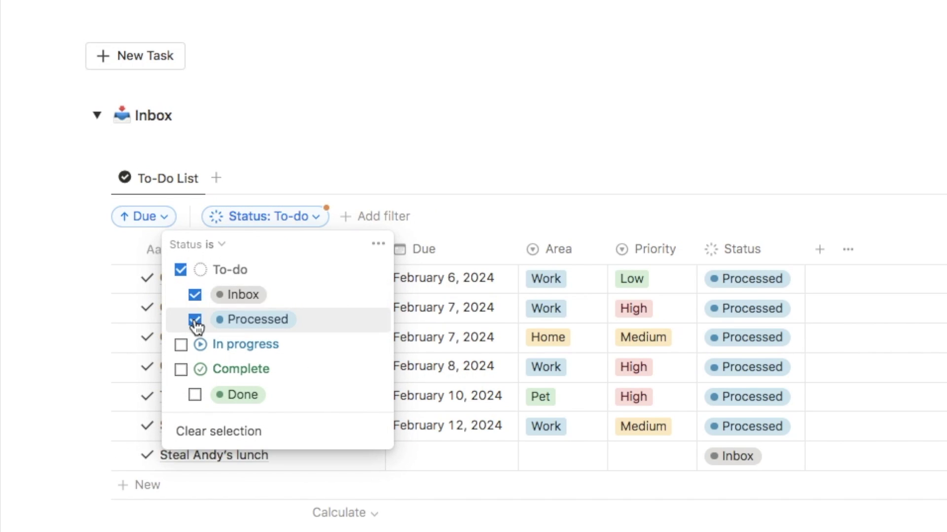
left_click(195, 322)
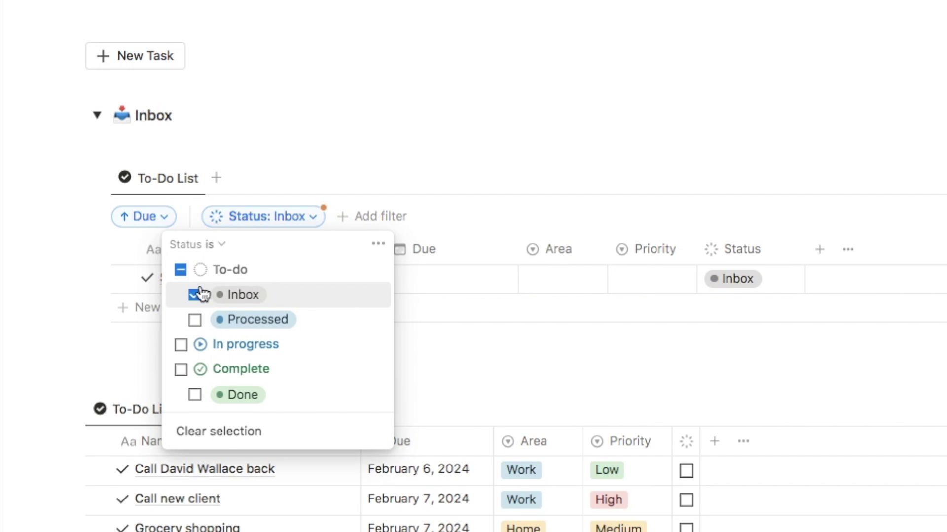
left_click(444, 175)
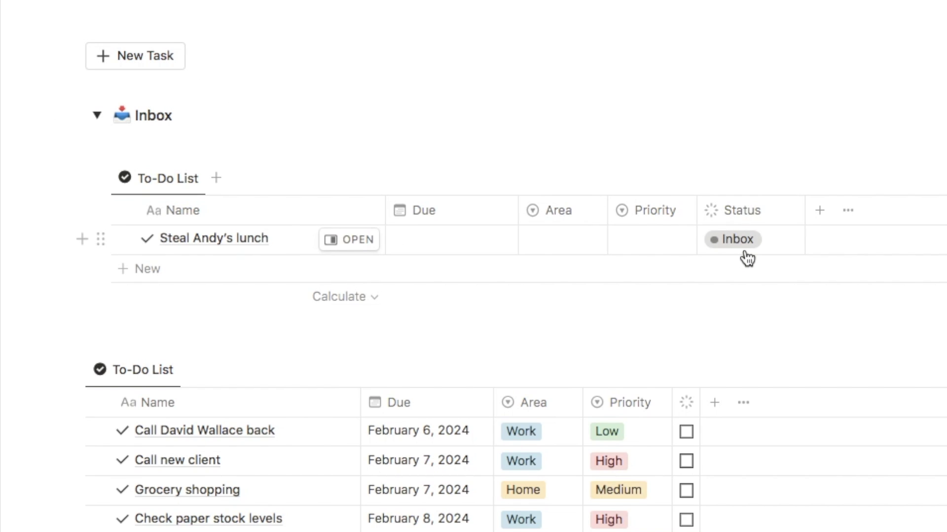
Rename the view inside the Inbox toggle as Inbox and give it the down-arrow-into-tray icon.
left_click(168, 179)
left_click(171, 213)
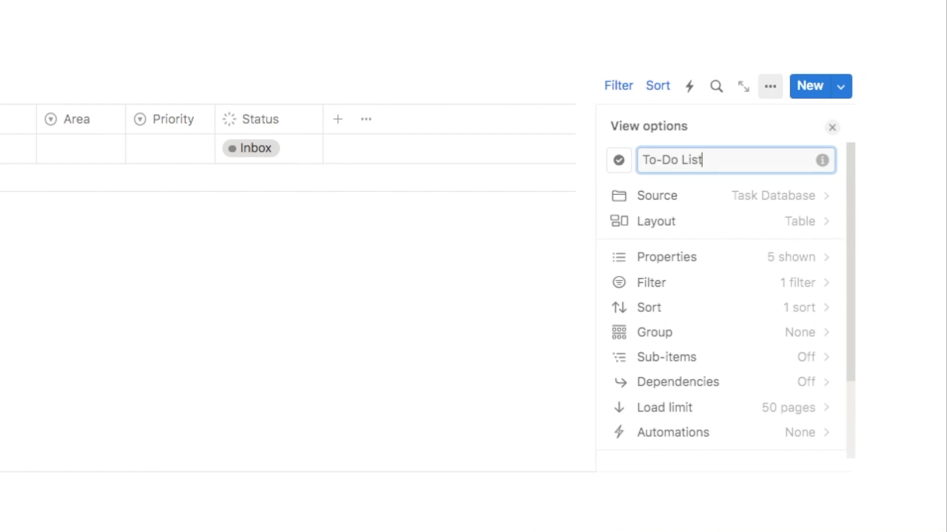
key("ctrl+a")
key("BackSpace")
type("Inbox")
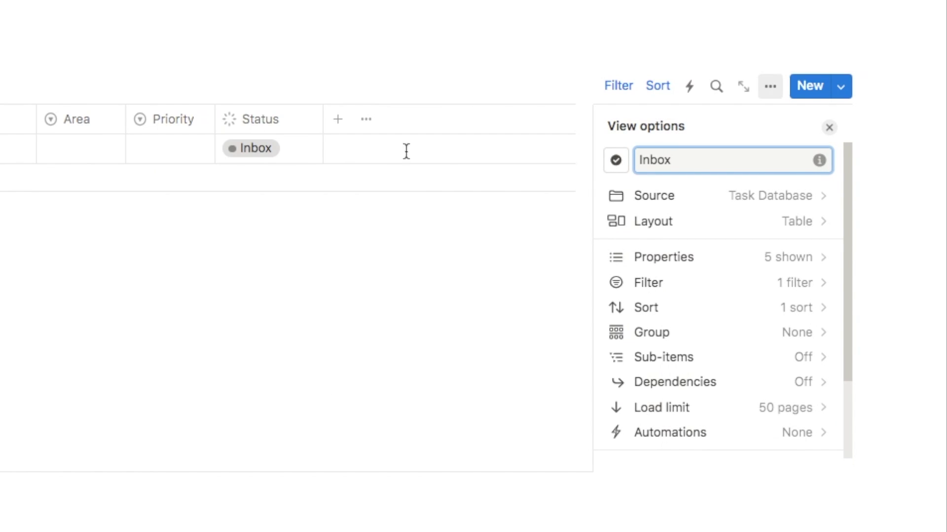
left_click(616, 160)
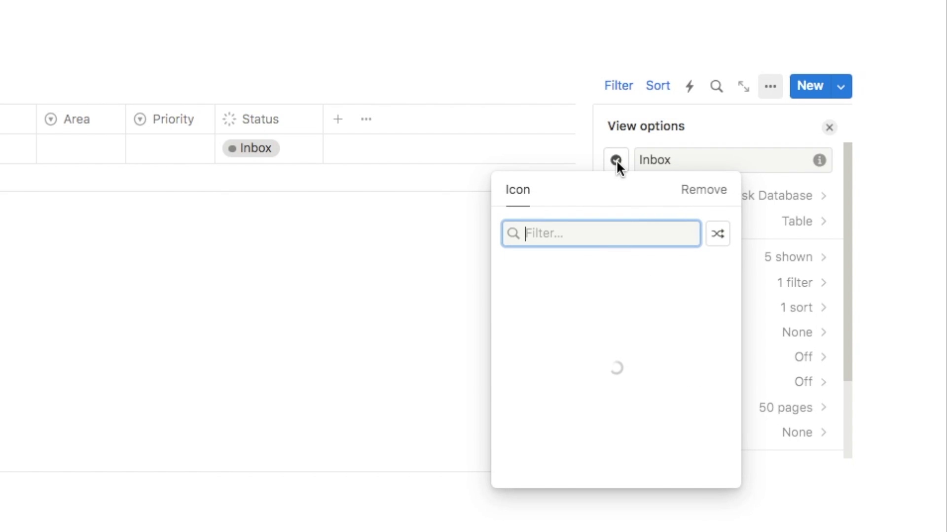
type("in")
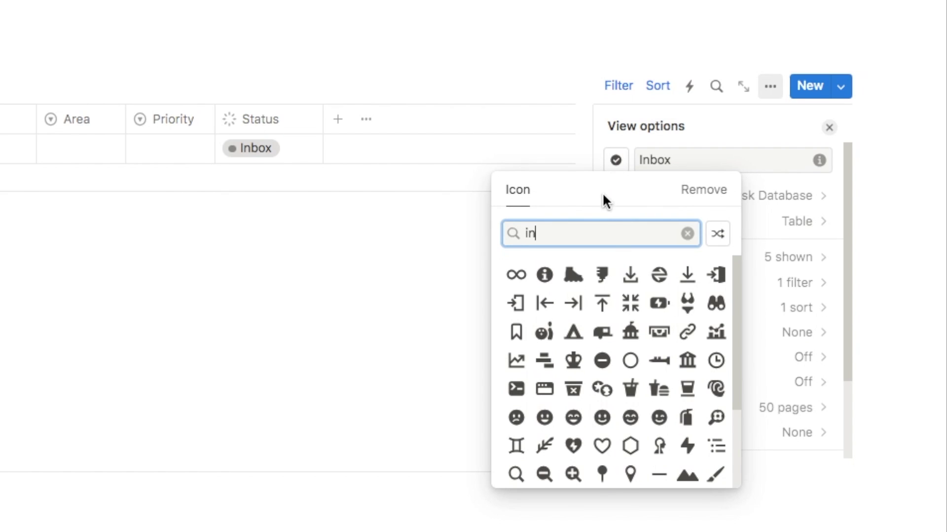
left_click(632, 280)
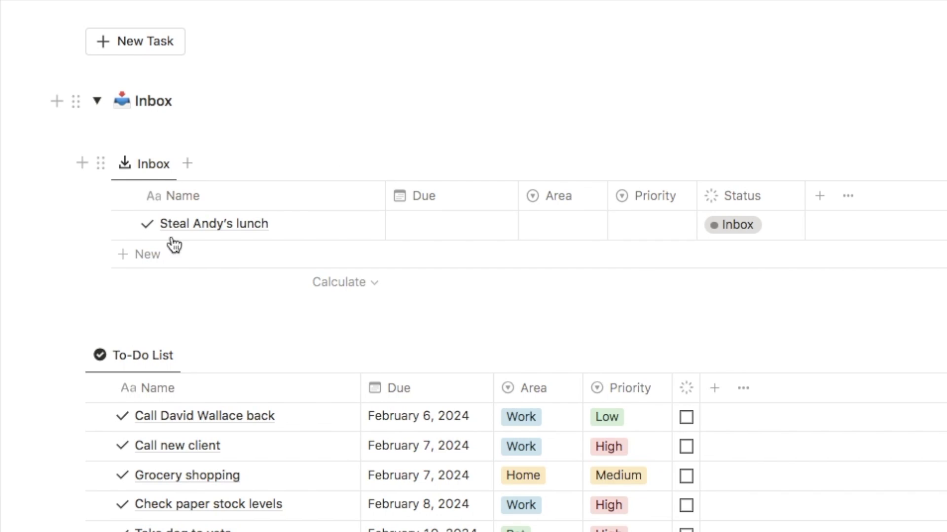
Collapse and re-expand the Inbox toggle, leaving it collapsed above the To-Do List.
left_click(96, 101)
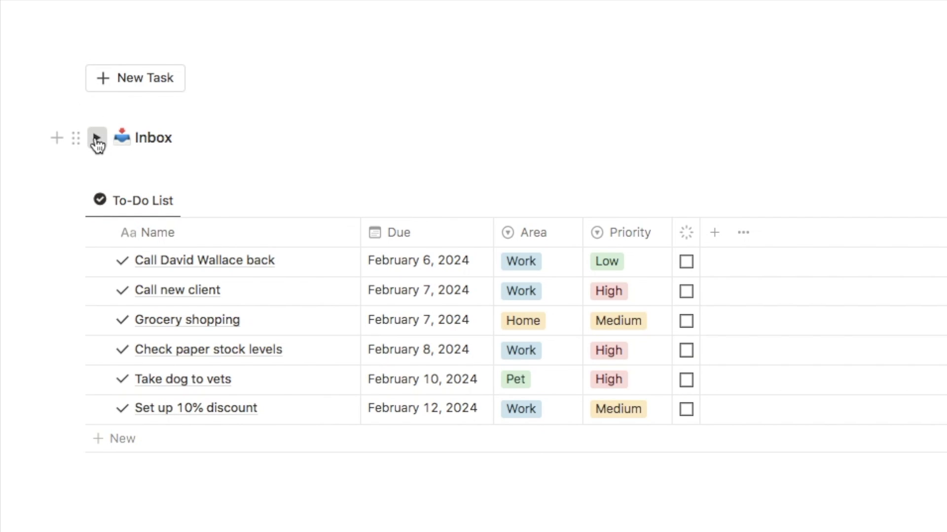
left_click(97, 141)
left_click(97, 101)
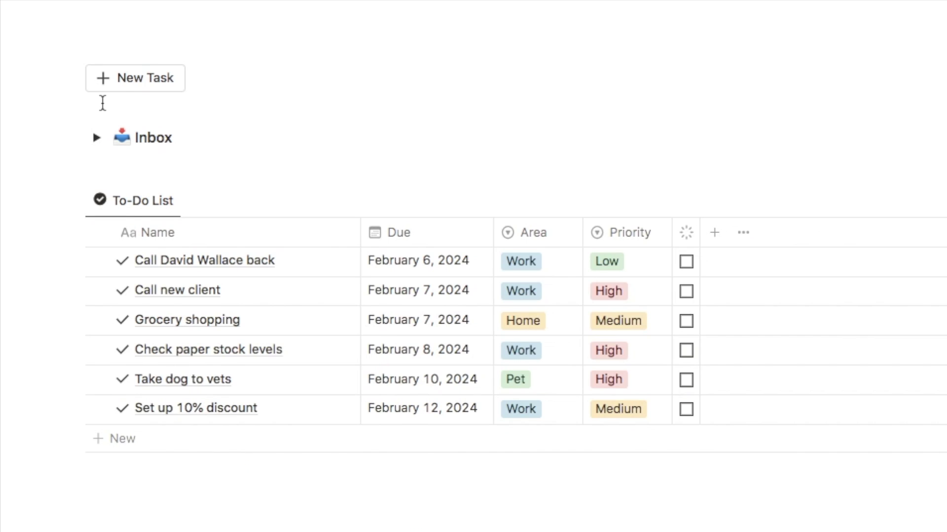
scroll(286, 528, "up", 2)
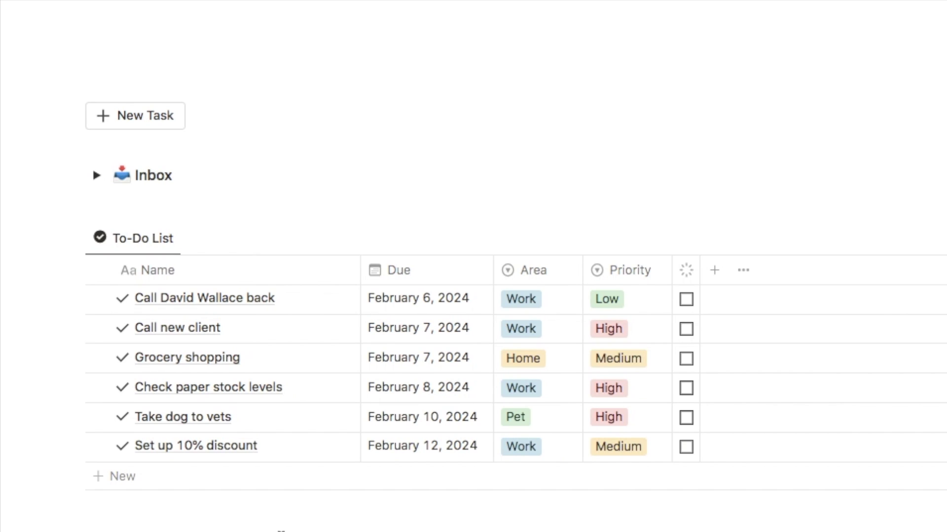
Capture a new task named "Pick up prescription" using the New Task button, then close its page.
left_click(135, 119)
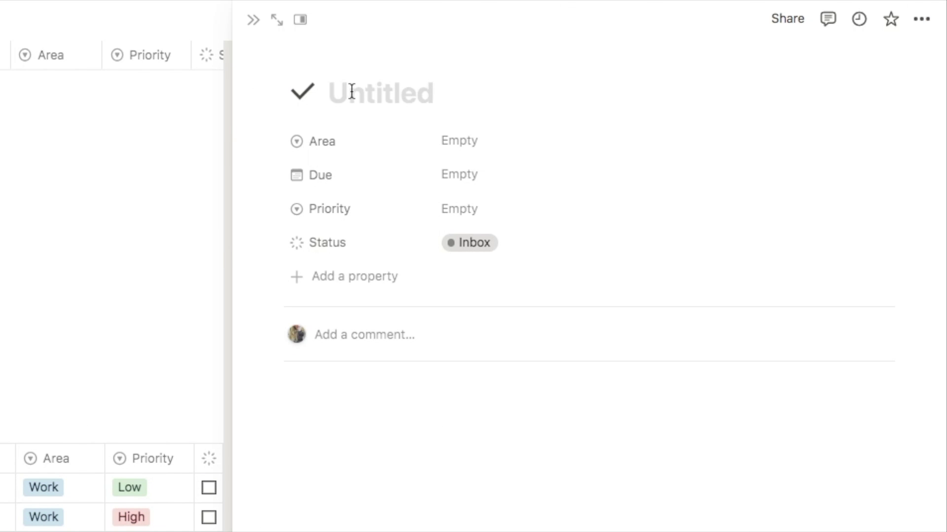
type("Pick up prescription")
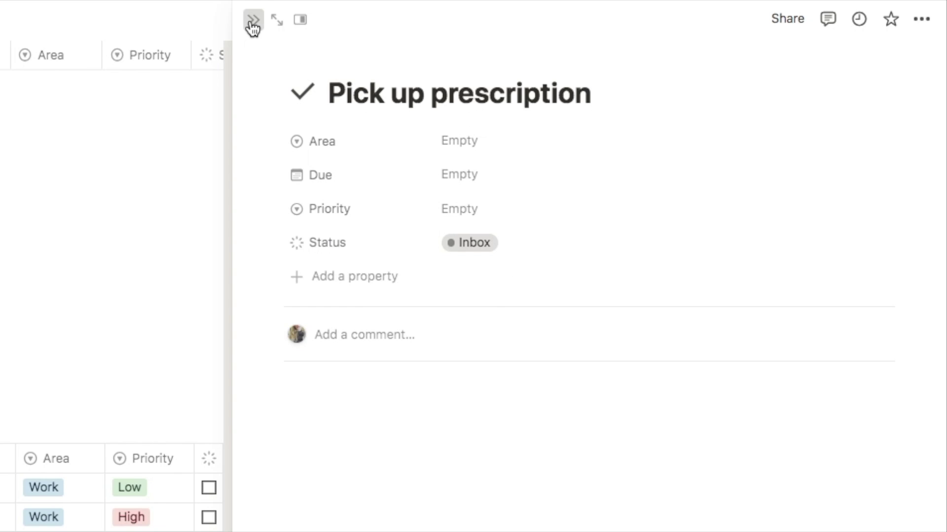
left_click(252, 25)
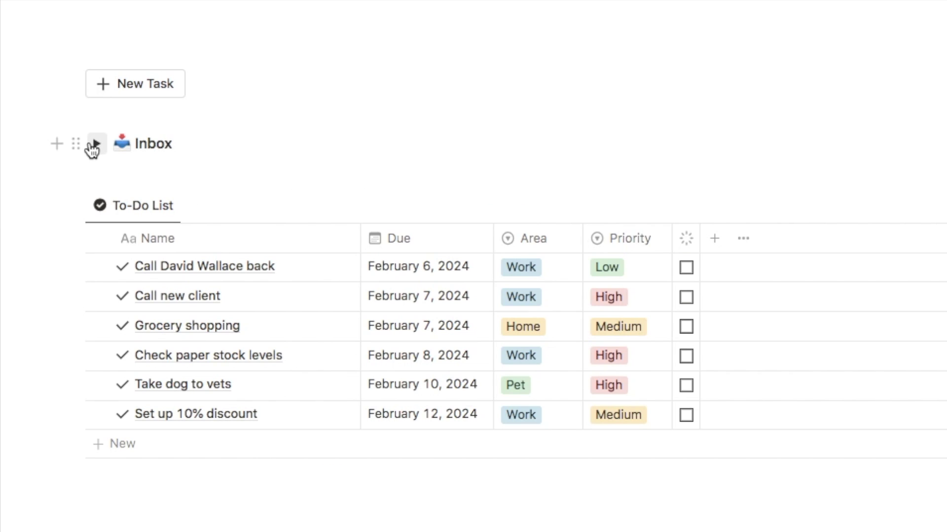
In the expanded Inbox, give "Pick up prescription" the due date February 7, 2024, area Home and priority High.
left_click(97, 144)
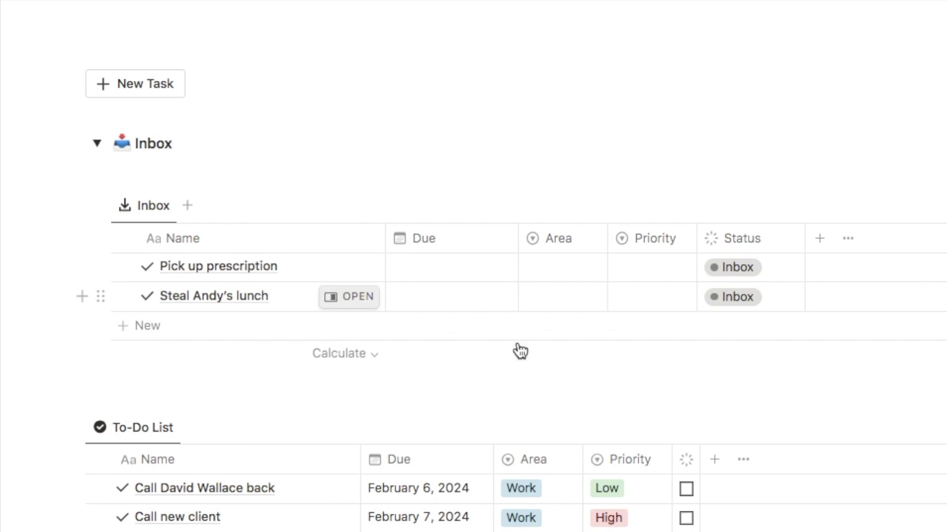
left_click(445, 274)
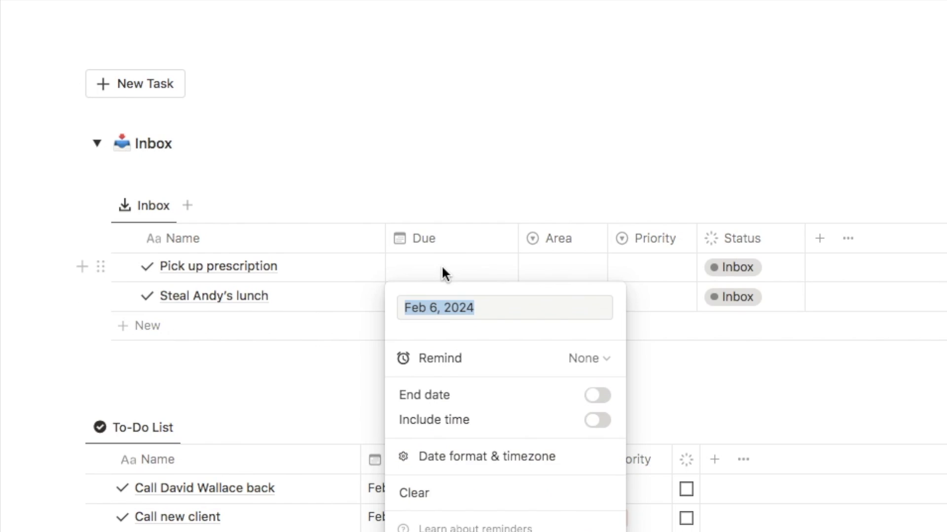
left_click(507, 371)
left_click(557, 277)
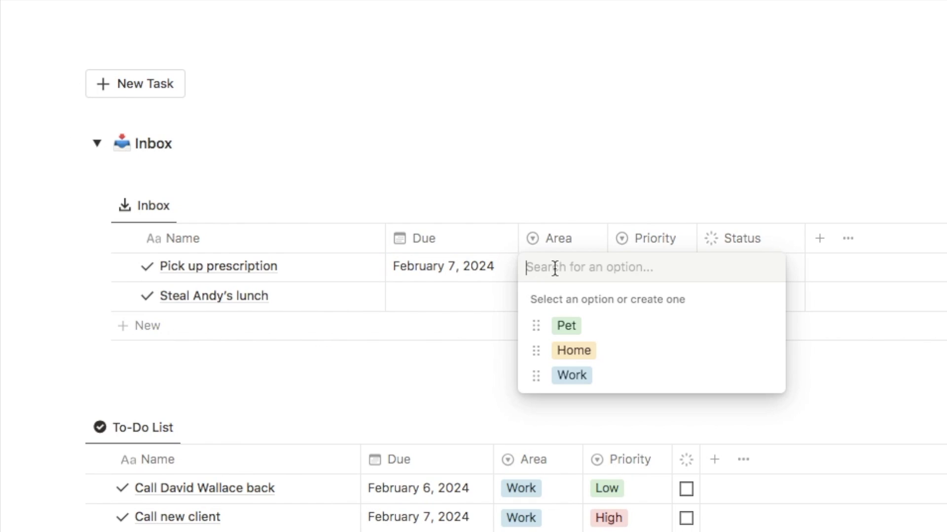
left_click(572, 356)
left_click(634, 280)
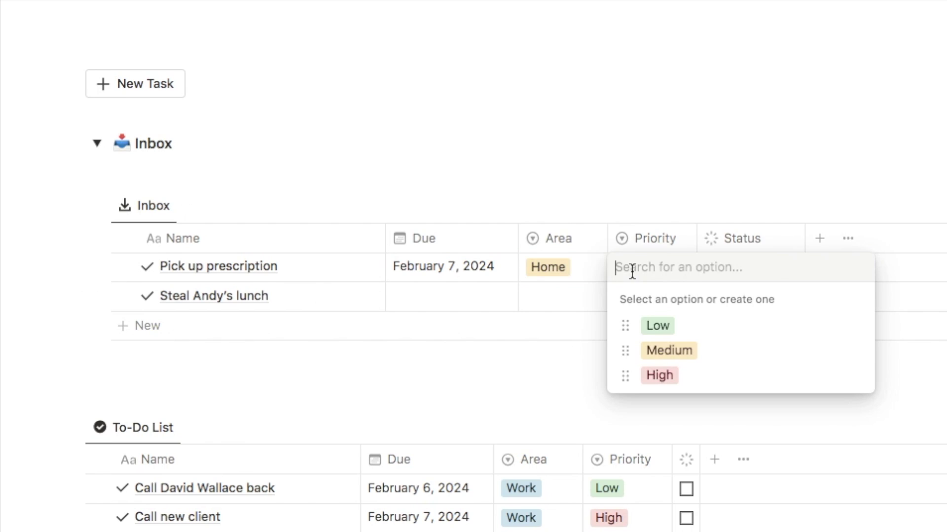
left_click(684, 376)
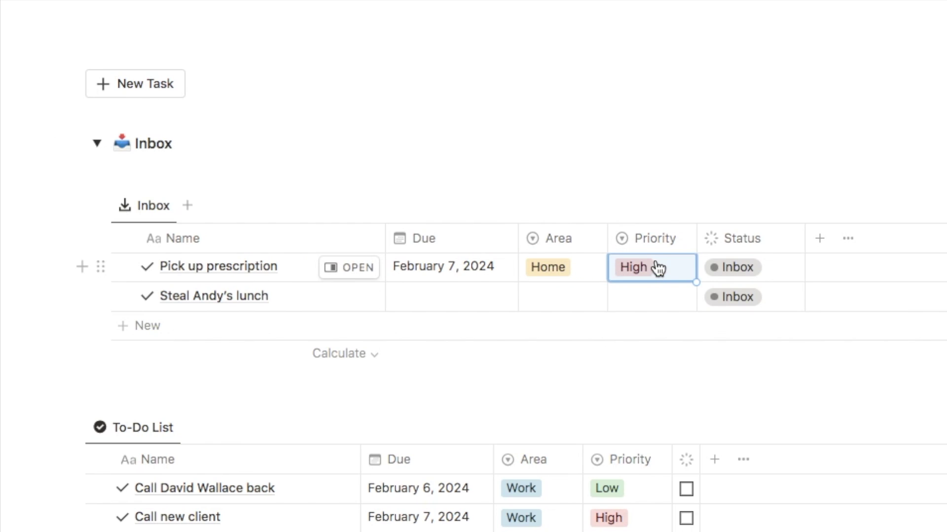
Set the status of "Pick up prescription" to Processed, check it in the To-Do List, and collapse the Inbox toggle.
left_click(729, 270)
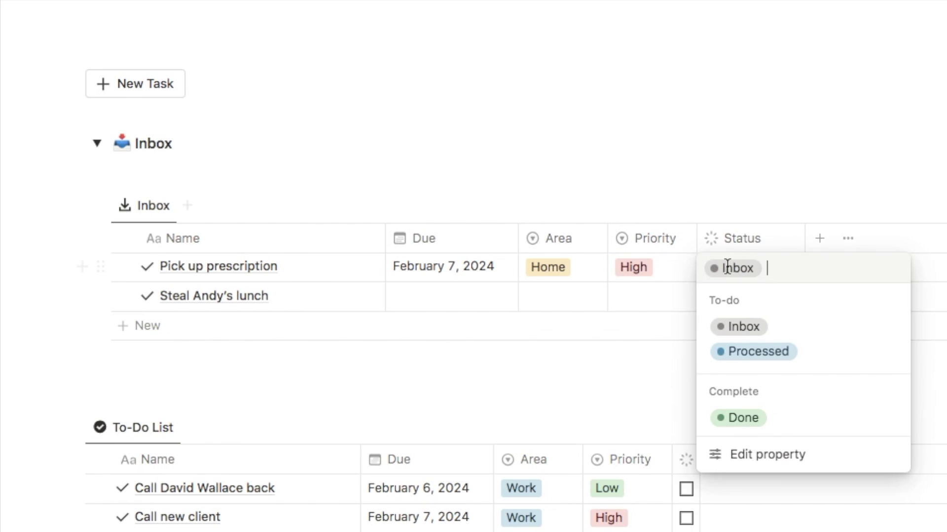
left_click(745, 353)
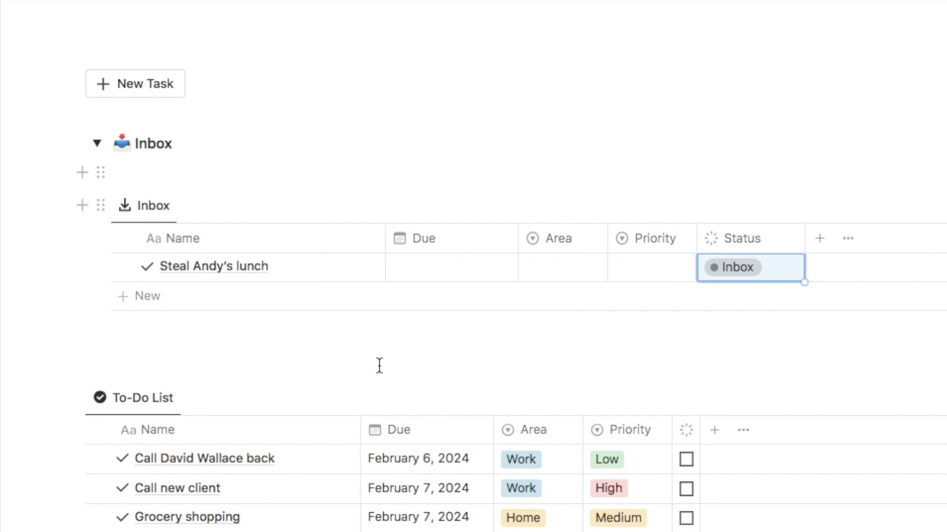
scroll(479, 197, "down", 2)
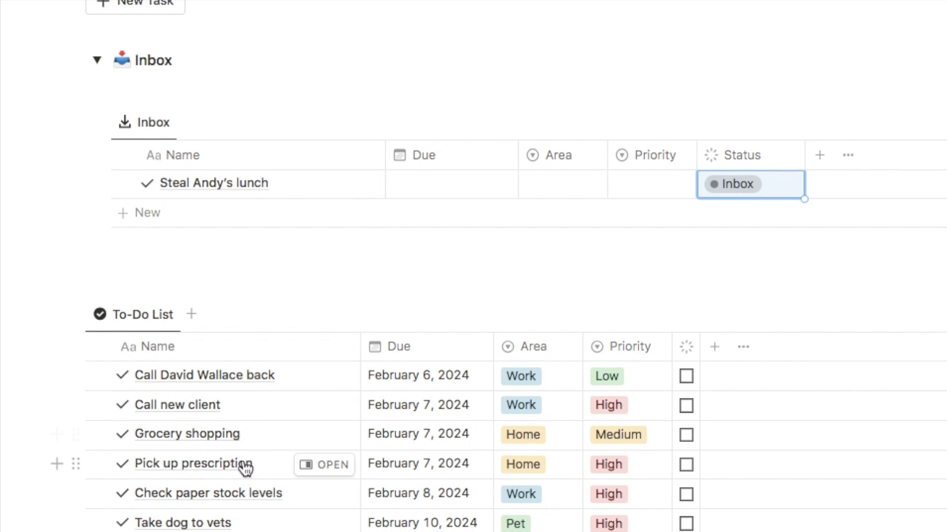
scroll(444, 268, "up", 1)
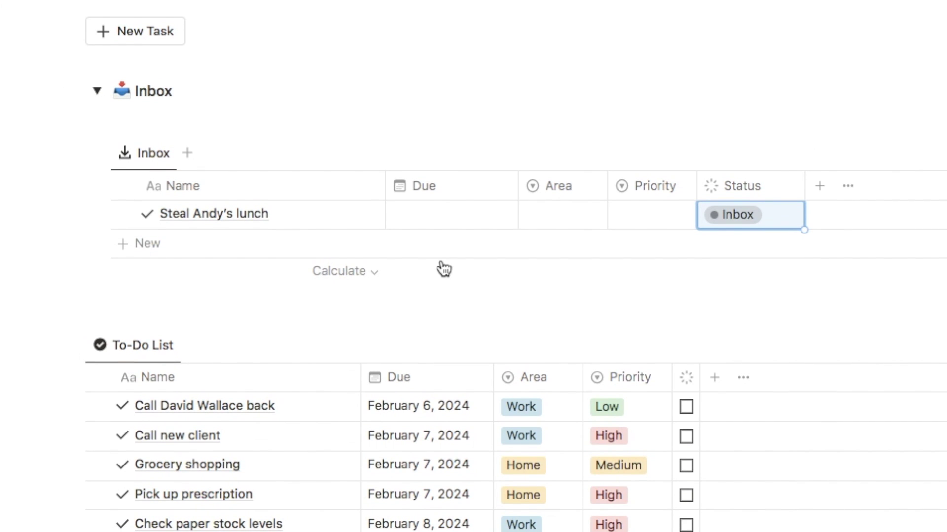
left_click(96, 93)
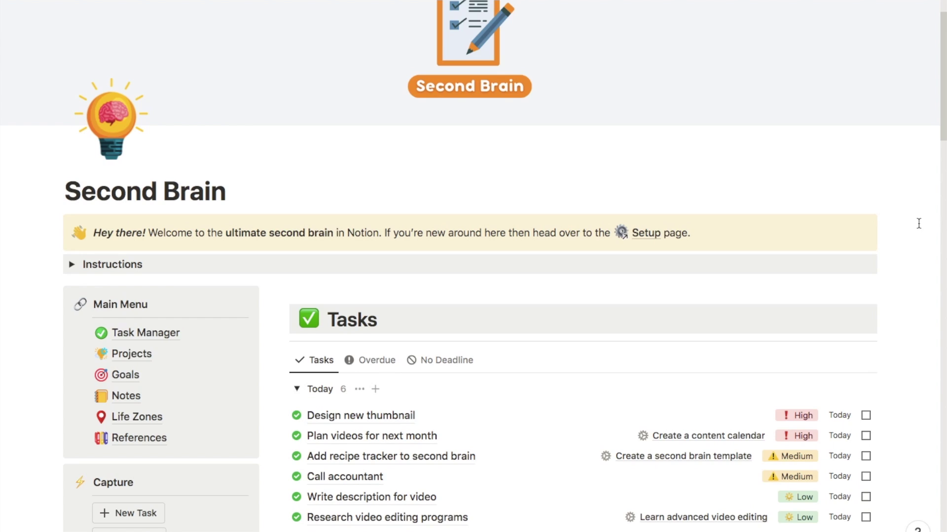
Look through the Second Brain page's Tasks, Projects, Goals, Life Zones and References sections.
scroll(919, 224, "down", 3)
scroll(919, 223, "down", 5)
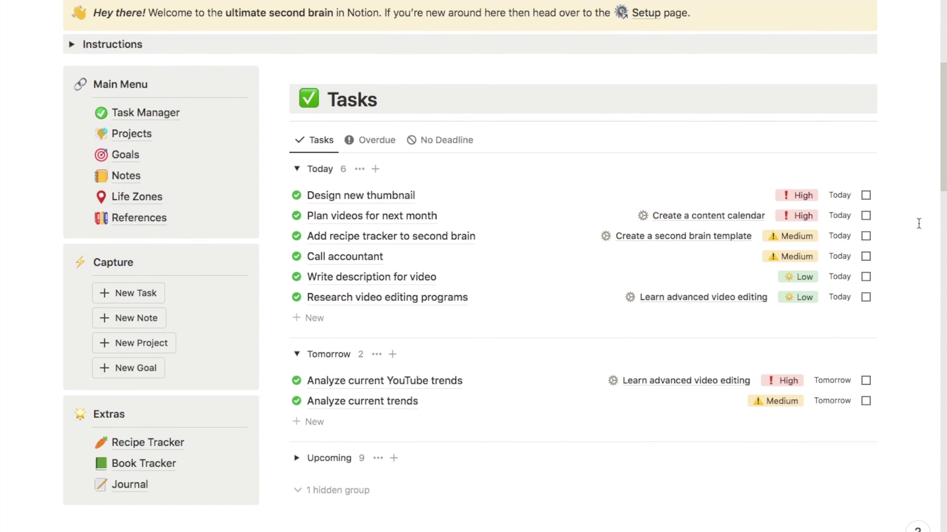
scroll(918, 223, "down", 6)
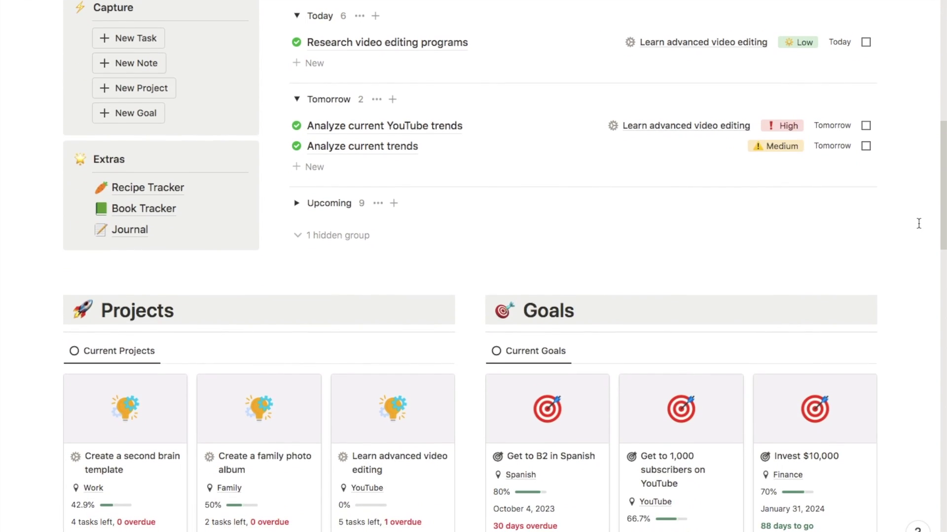
scroll(918, 223, "down", 6)
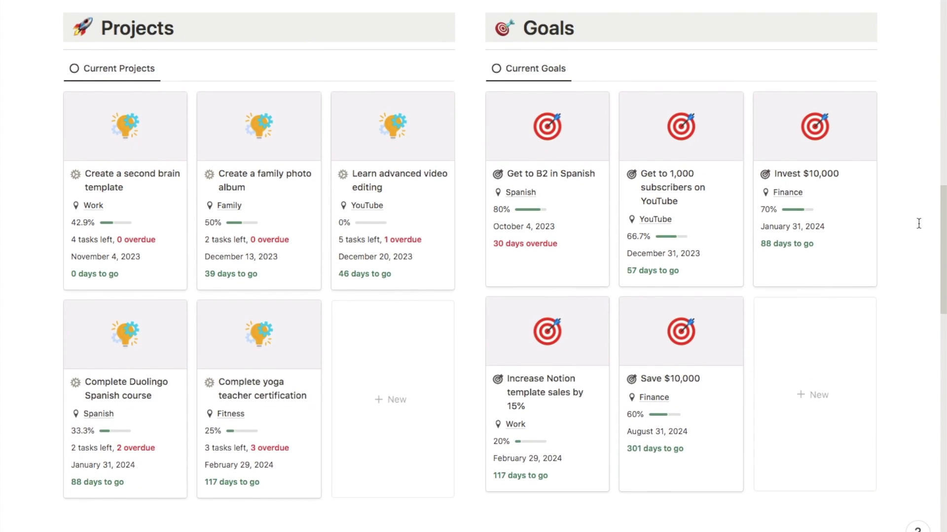
scroll(919, 224, "down", 5)
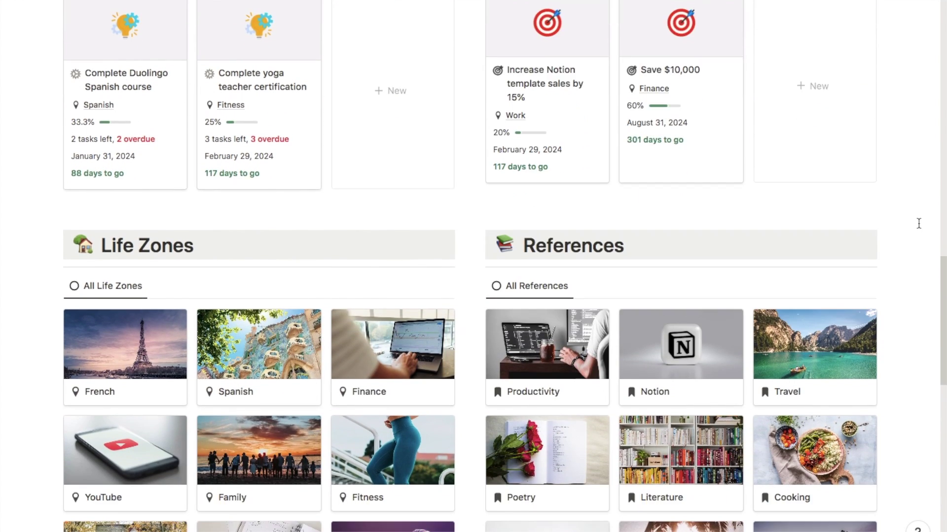